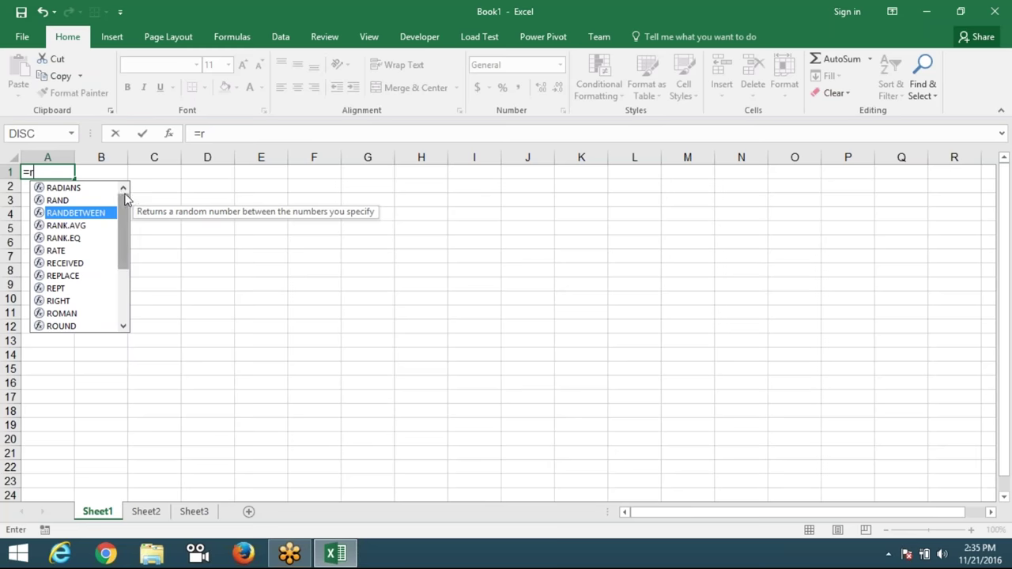
- Enter =RANDBETWEEN(10,90) in A1 and fill it across A1:H22
key(Tab)
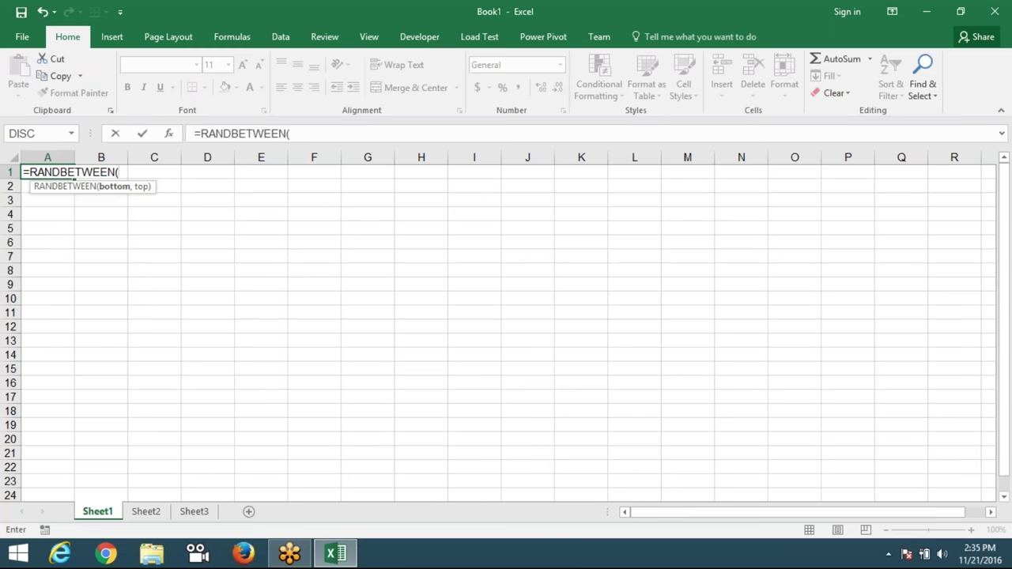
text(10,9)
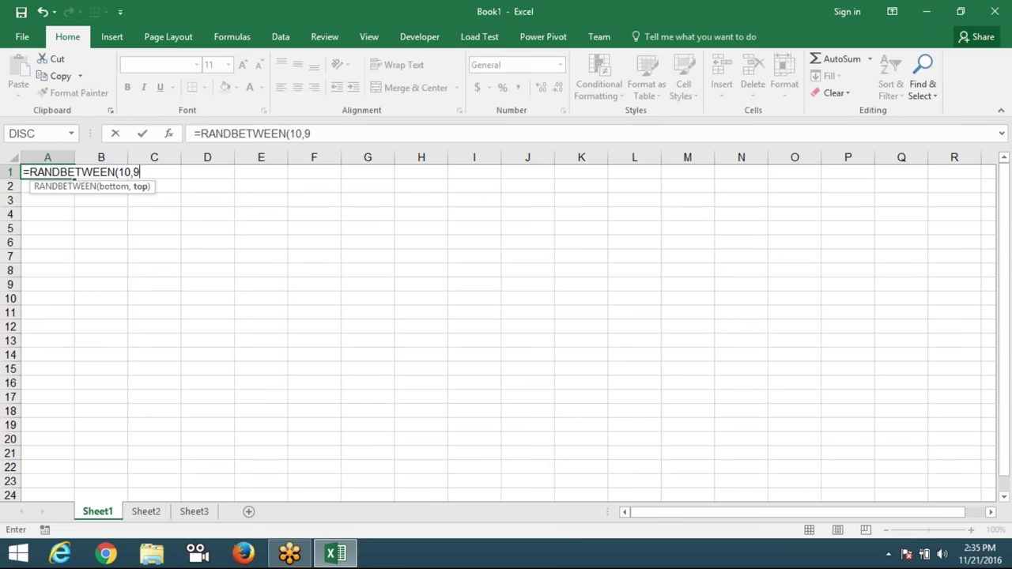
text(0)
key(Return)
key(Up)
mouse_move(47, 172)
mouse_down()
mouse_move(427, 335)
mouse_move(426, 470)
mouse_up()
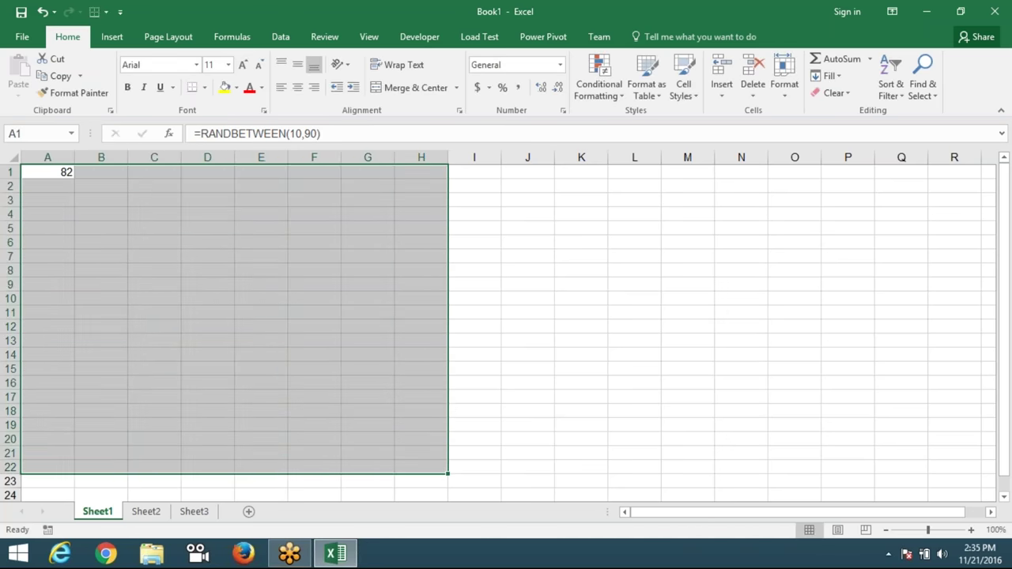
key(ctrl+v)
- Copy A1:H22 and paste it back as values only
key(ctrl+c)
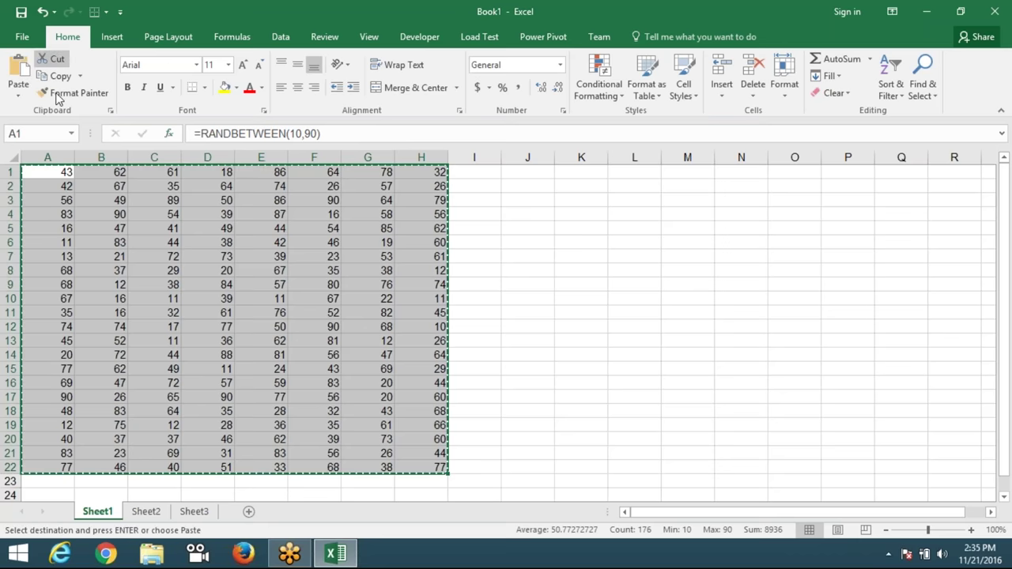
click(18, 95)
click(14, 193)
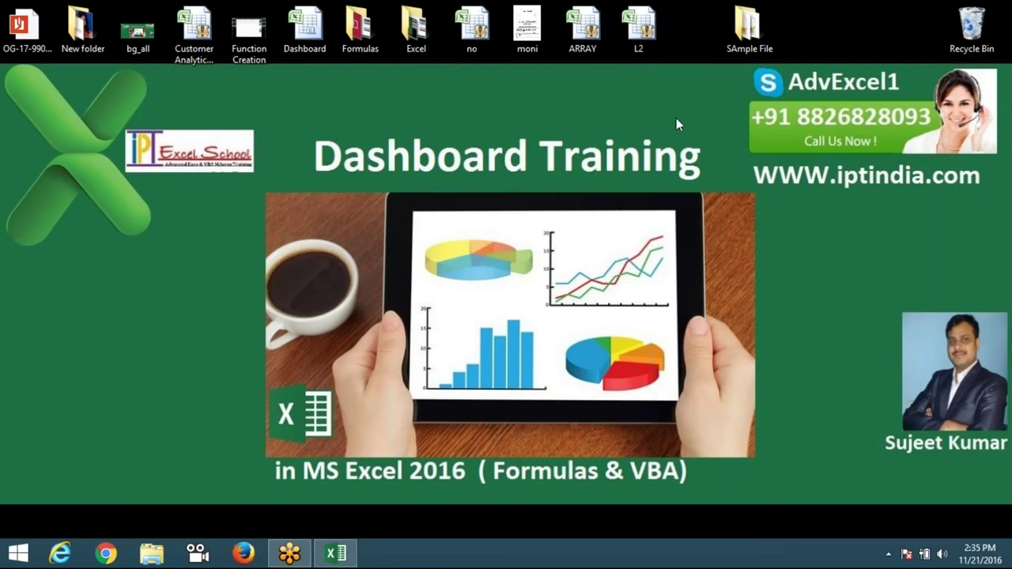
- Refresh the desktop four times, then restore the Book1 workbook from the taskbar
right_click(405, 266)
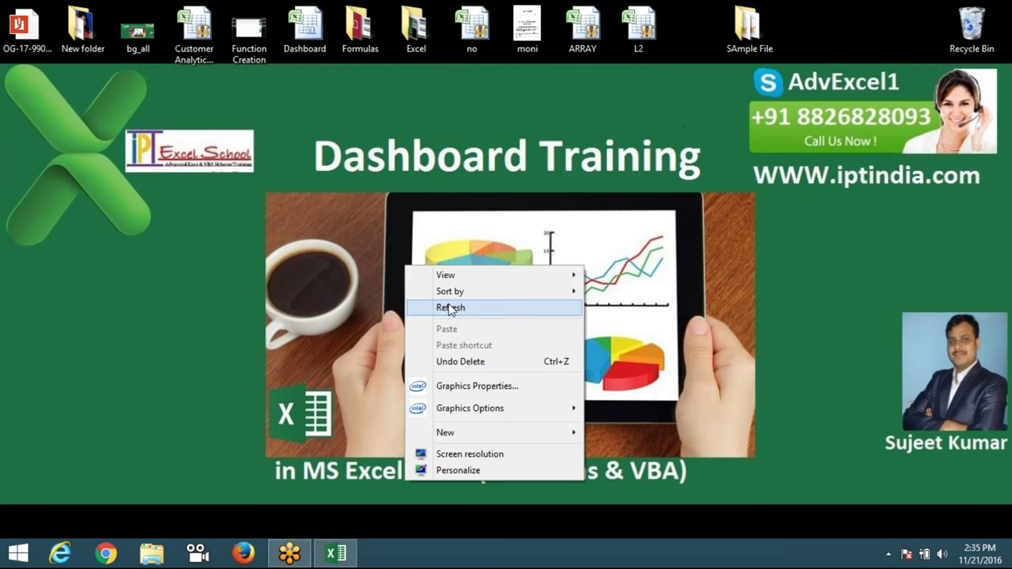
click(460, 313)
right_click(460, 257)
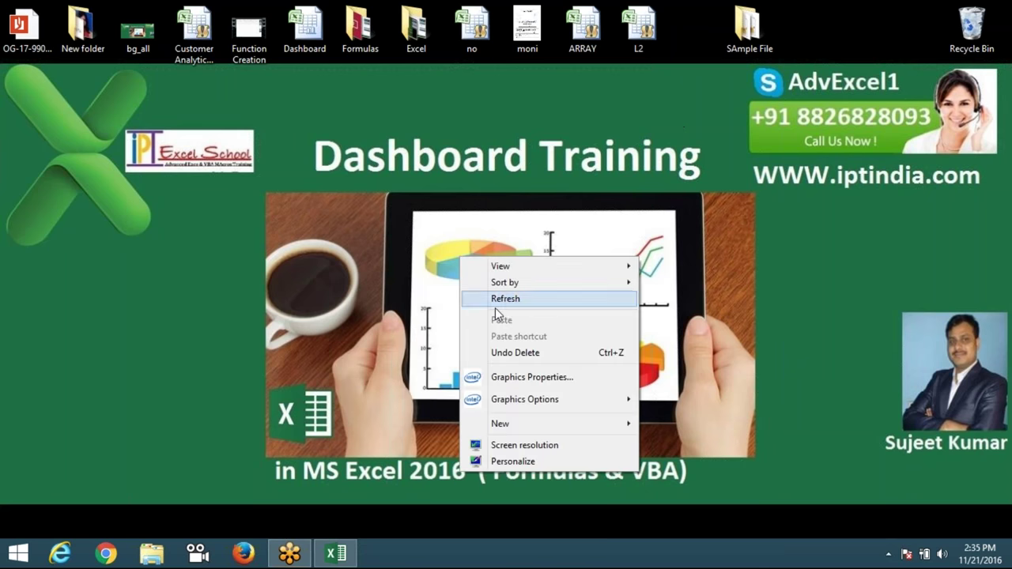
click(501, 305)
right_click(371, 228)
click(395, 272)
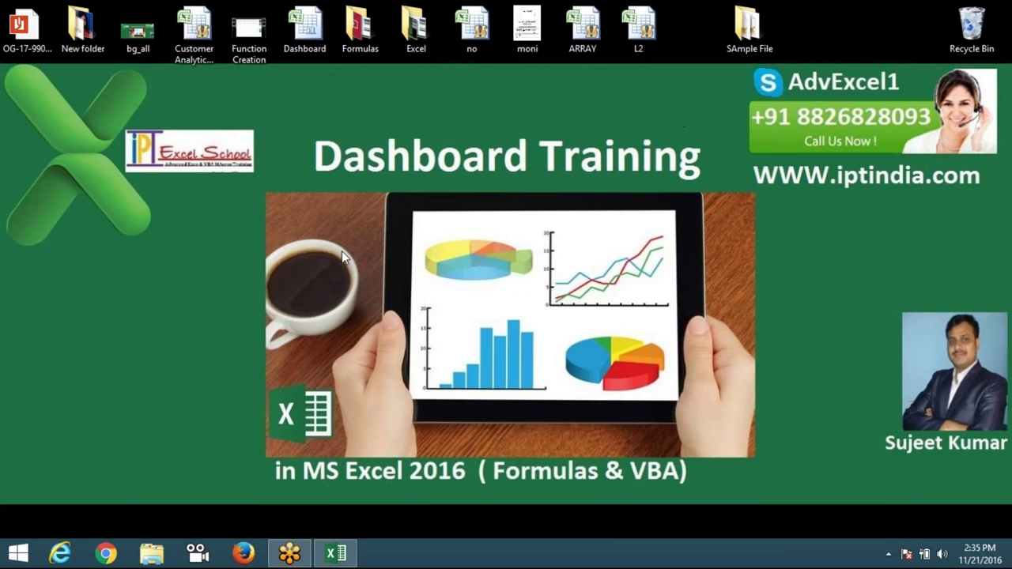
right_click(341, 251)
click(386, 291)
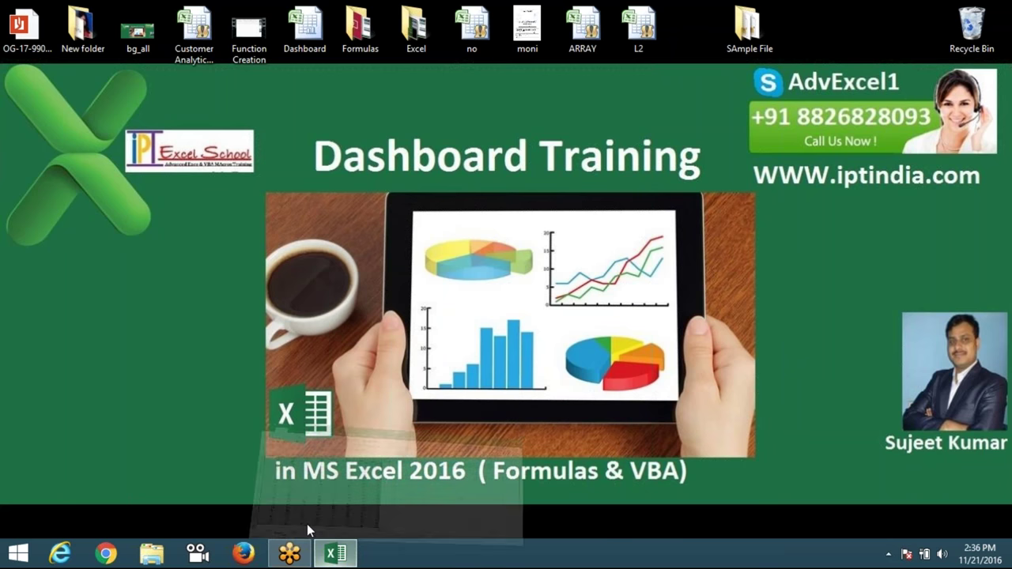
click(306, 524)
- Clear the copy marquee with Esc, then select cells F10, E9 and D6
key(Escape)
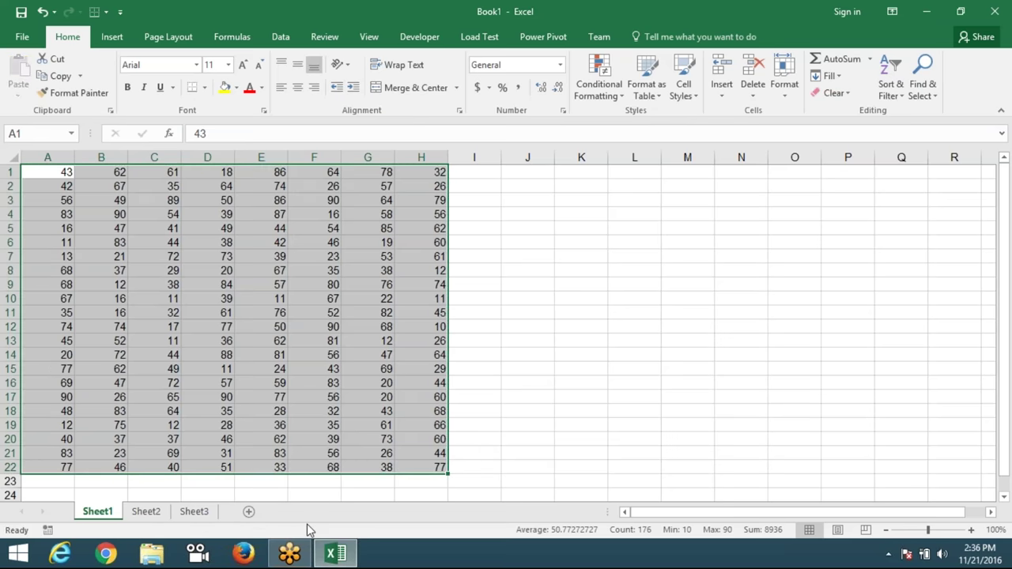
click(292, 300)
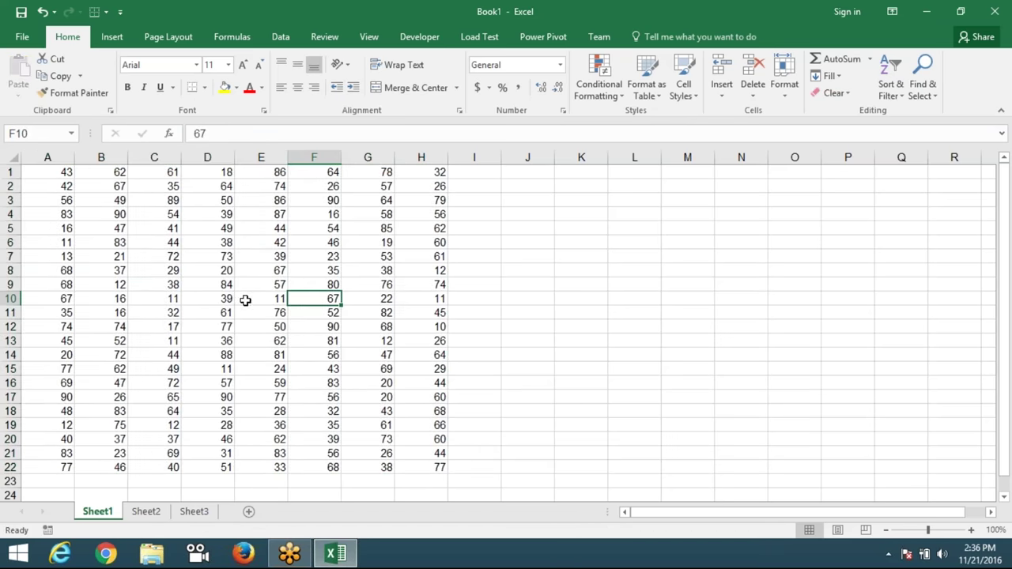
click(277, 289)
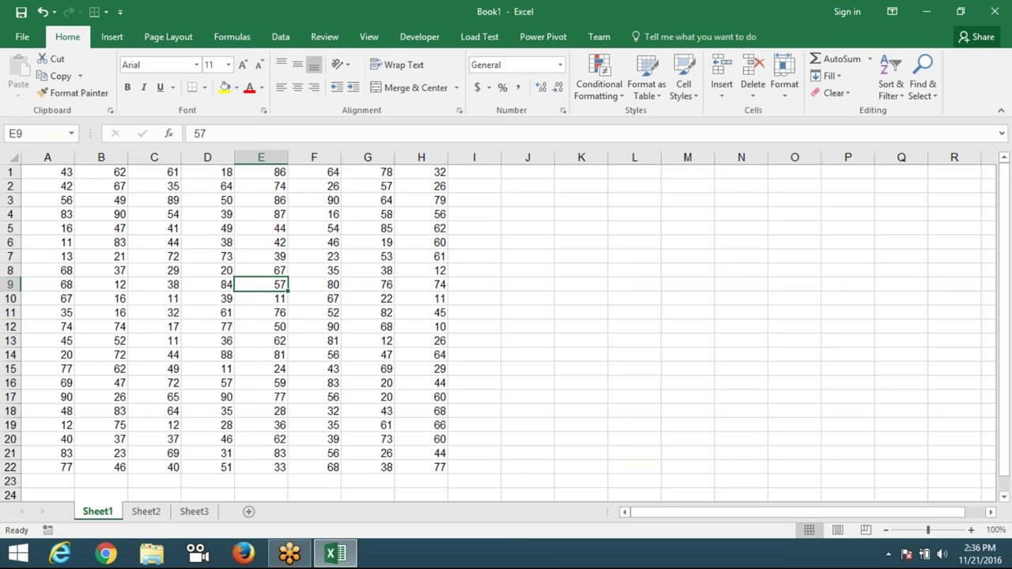
click(228, 238)
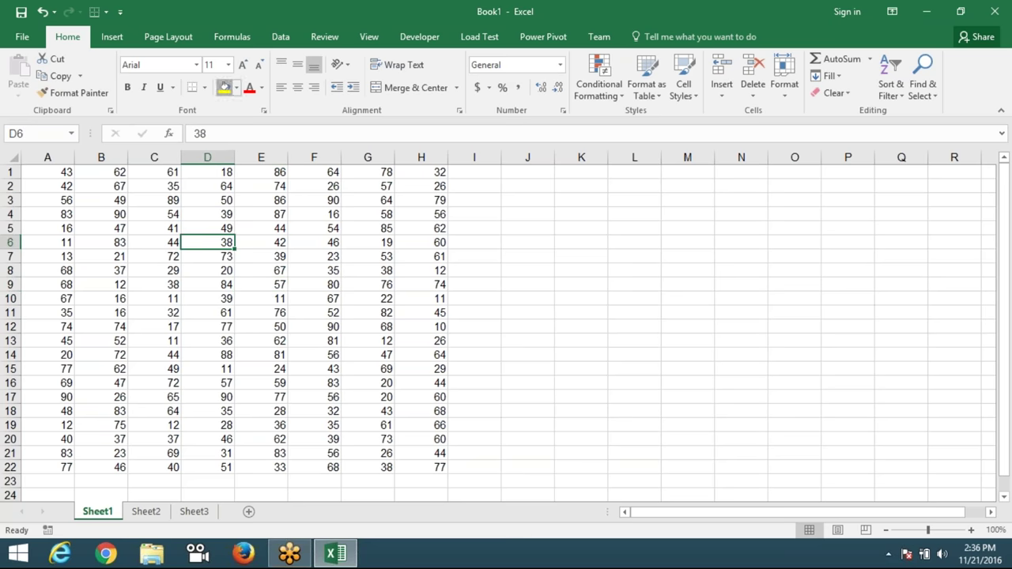
- Fill D6 (value 38) with yellow, then select column H
click(225, 87)
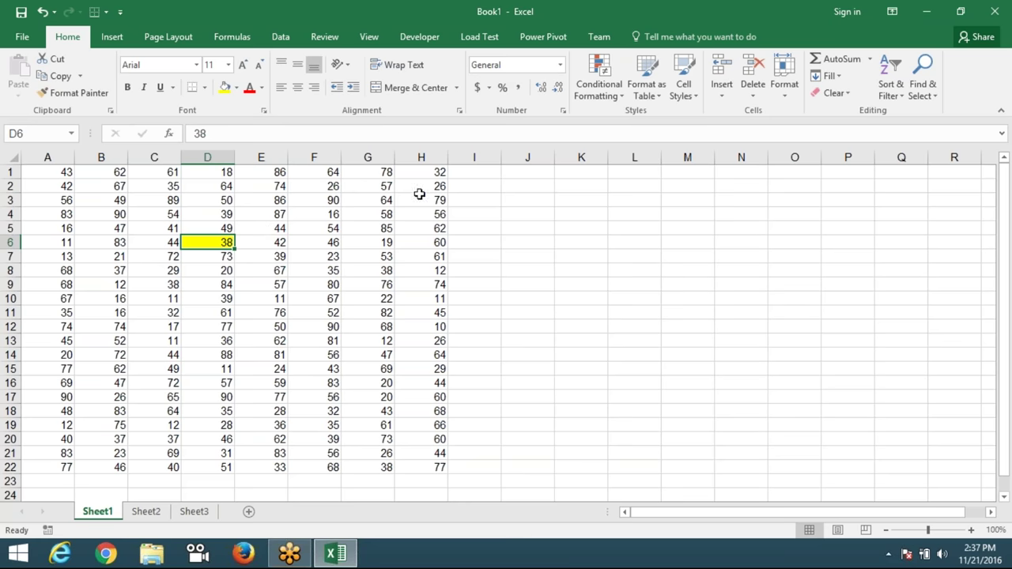
click(420, 157)
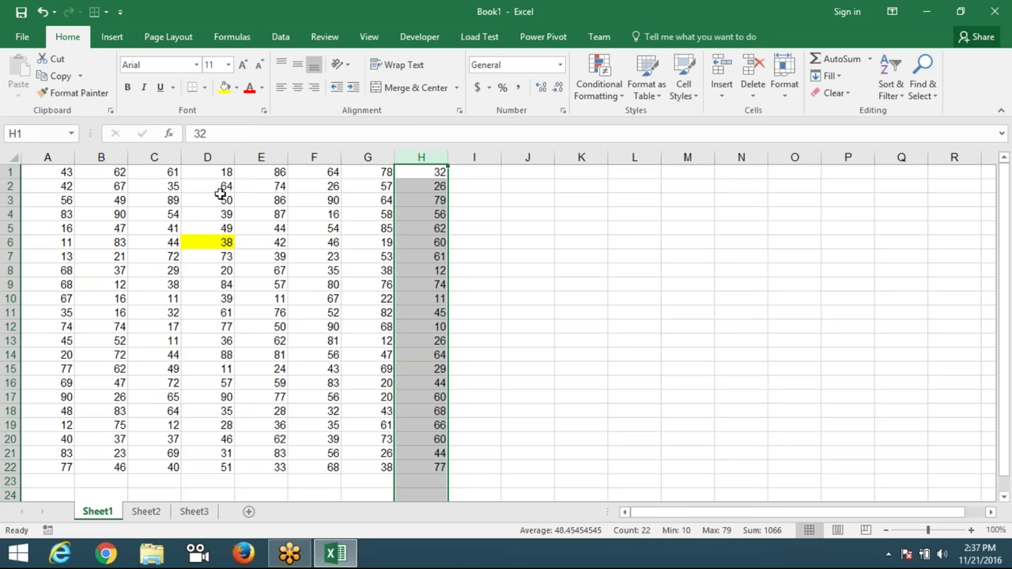
click(558, 66)
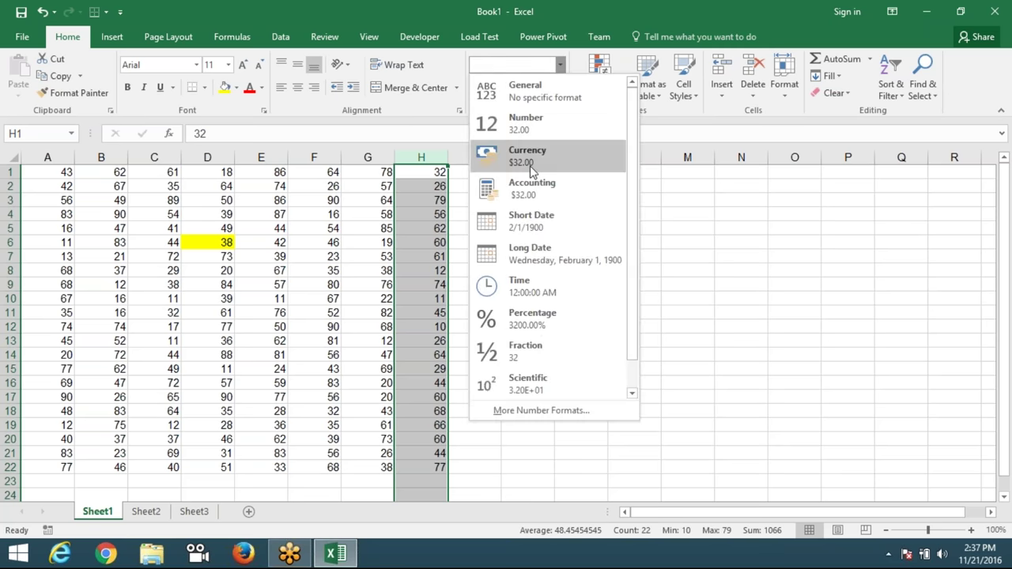
click(524, 212)
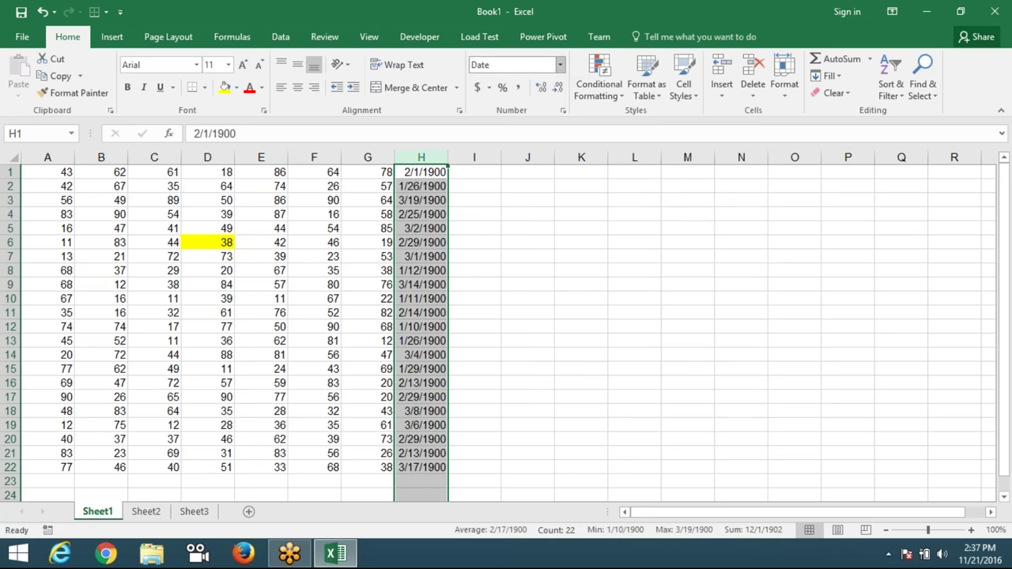
click(559, 65)
click(545, 86)
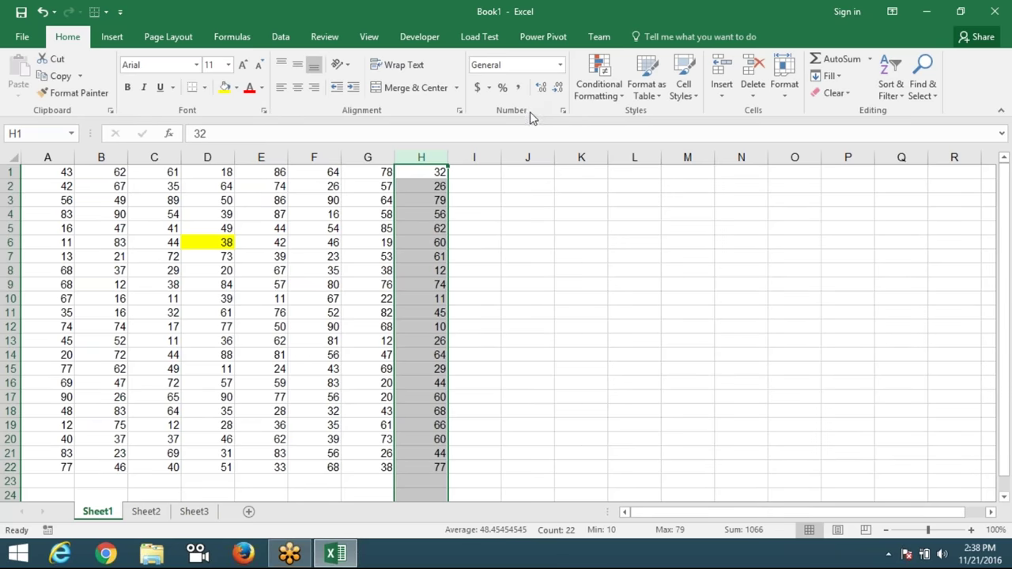
scroll(506, 316, down, 1)
scroll(524, 177, up, 1)
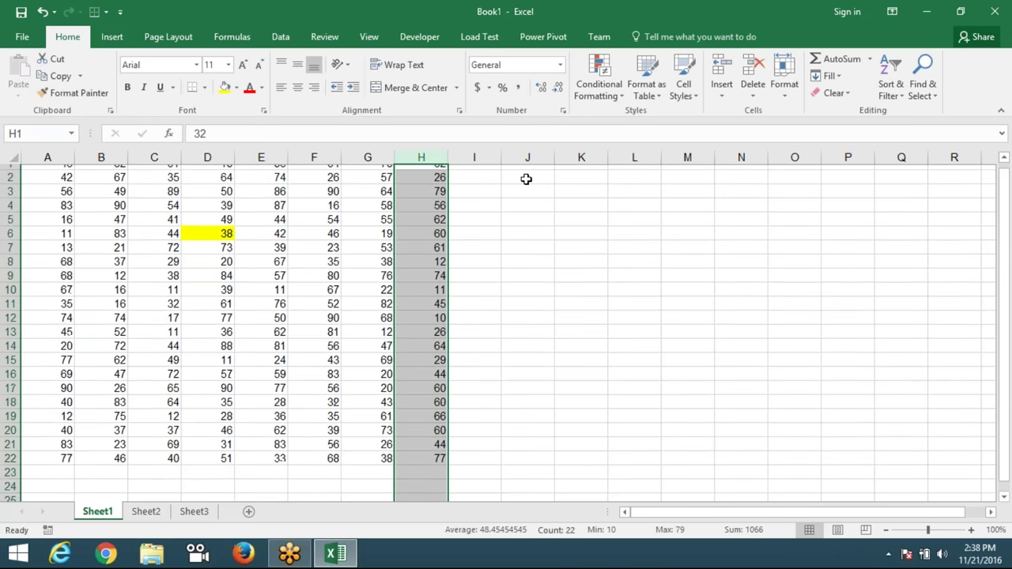
click(594, 96)
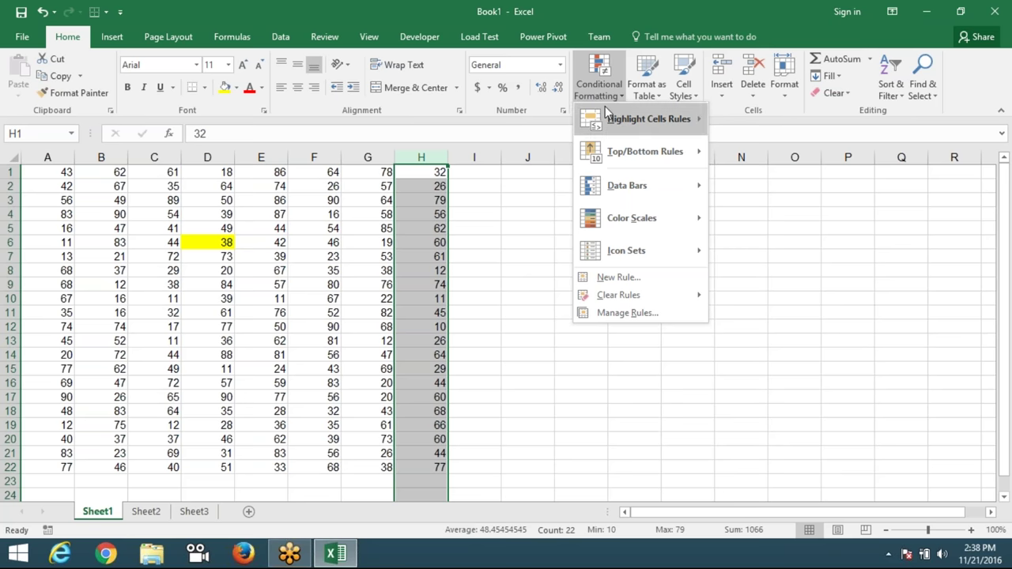
mouse_move(647, 118)
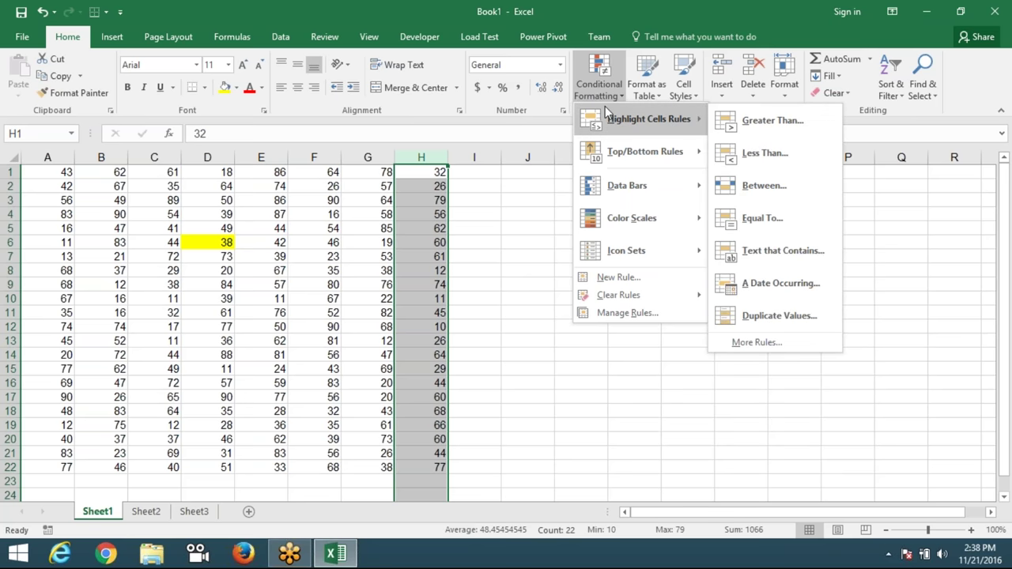
click(761, 121)
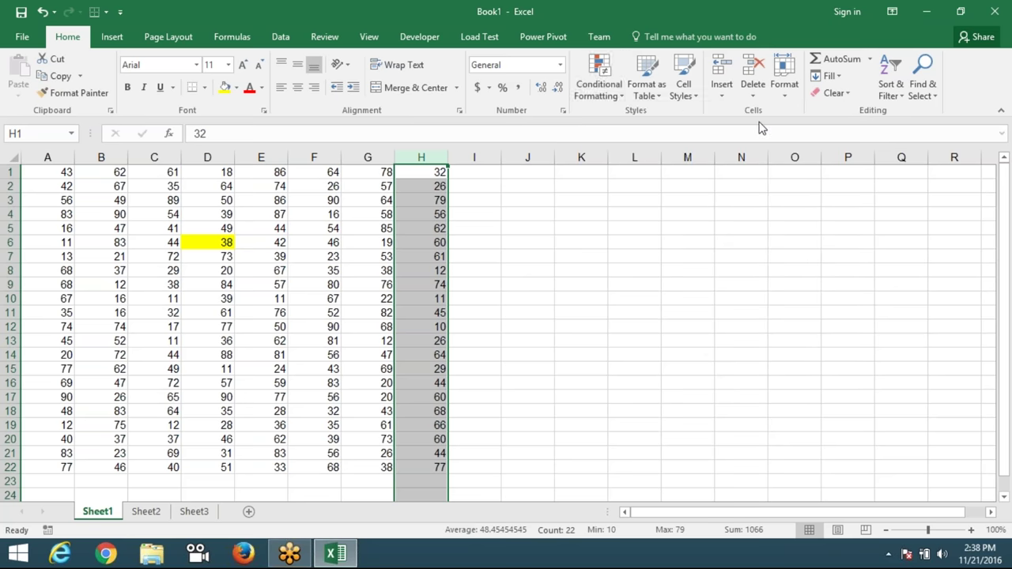
text(50)
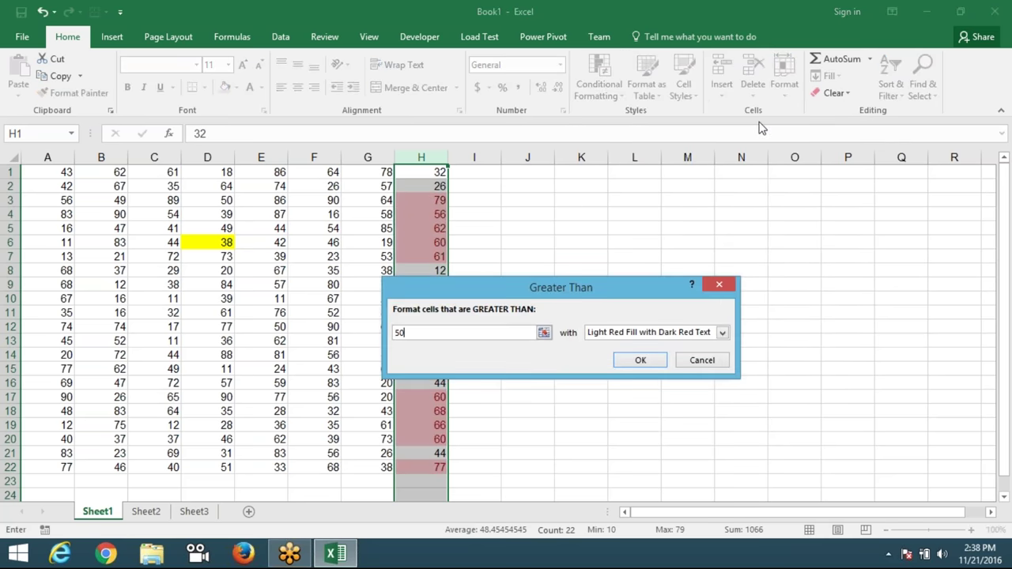
drag(505, 291, 622, 230)
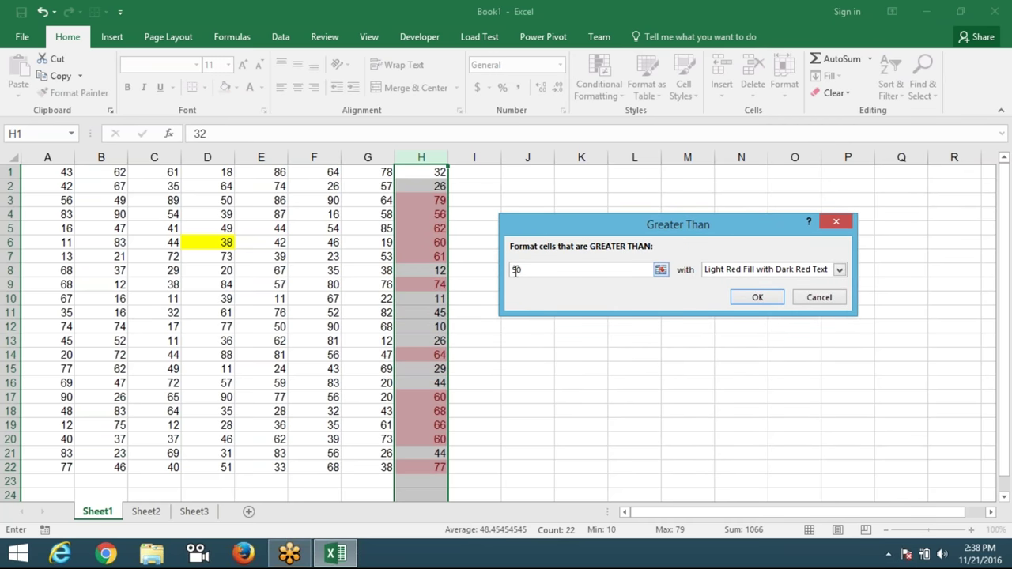
key(Return)
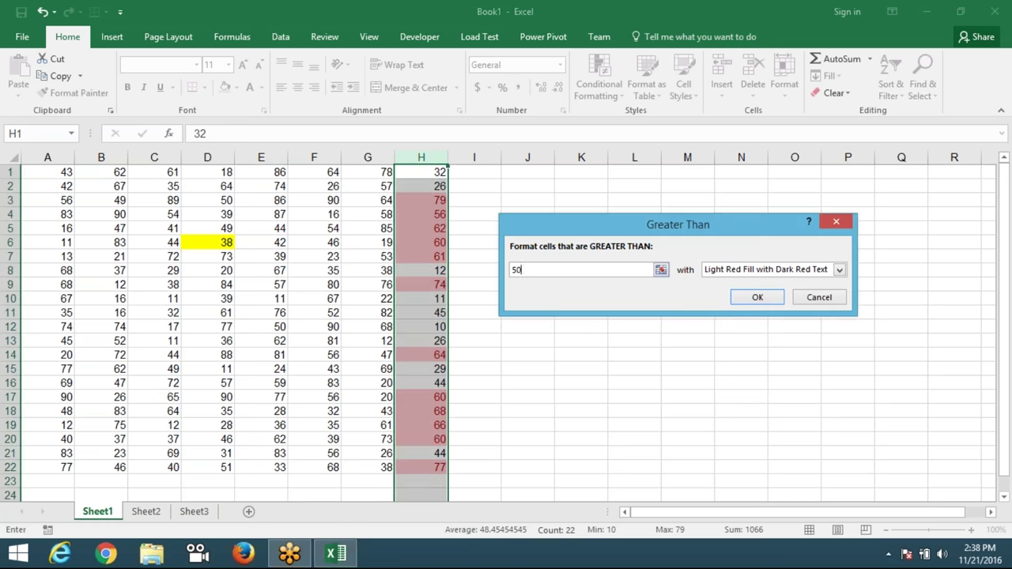
drag(669, 235, 620, 218)
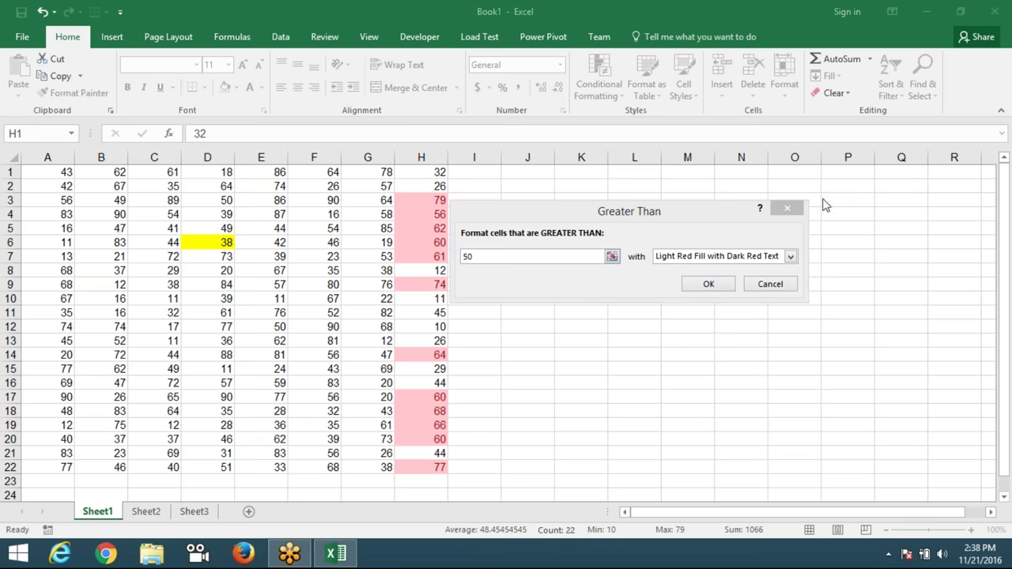
click(671, 211)
mouse_move(671, 211)
mouse_down()
mouse_move(625, 210)
mouse_move(633, 179)
mouse_up()
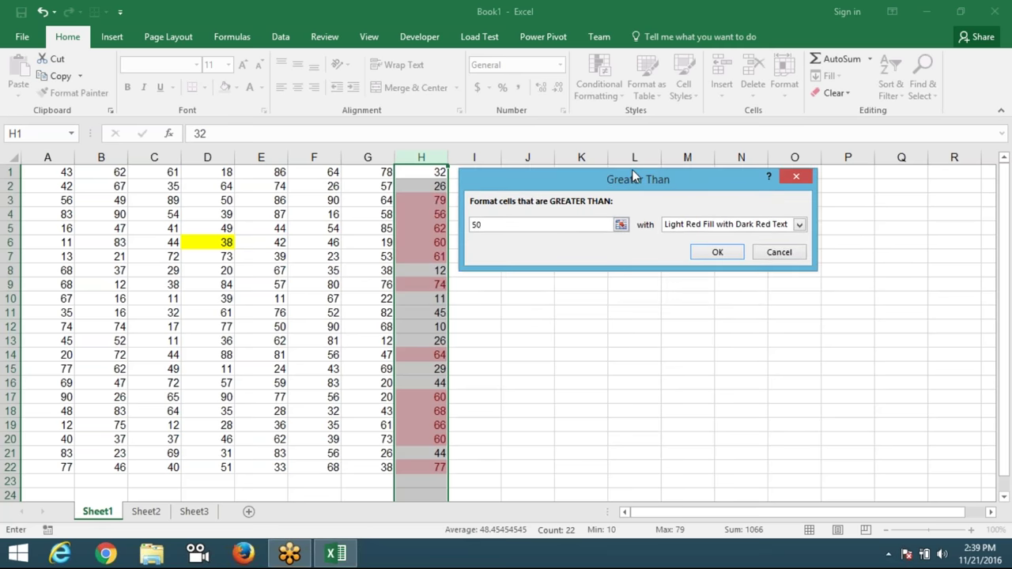
click(774, 251)
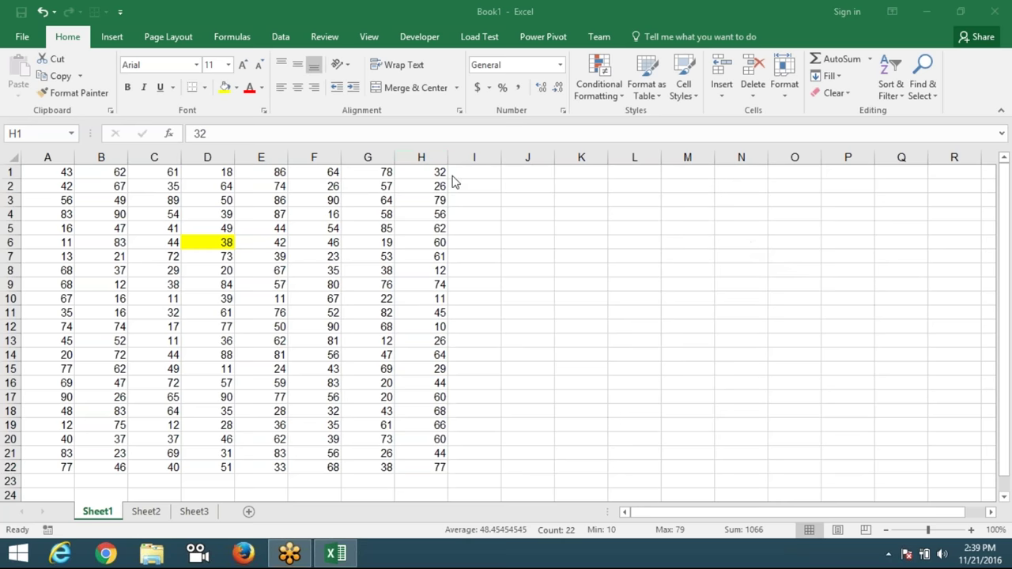
- Select column H and bring up Conditional Formatting's Highlight Cells Rules
click(437, 154)
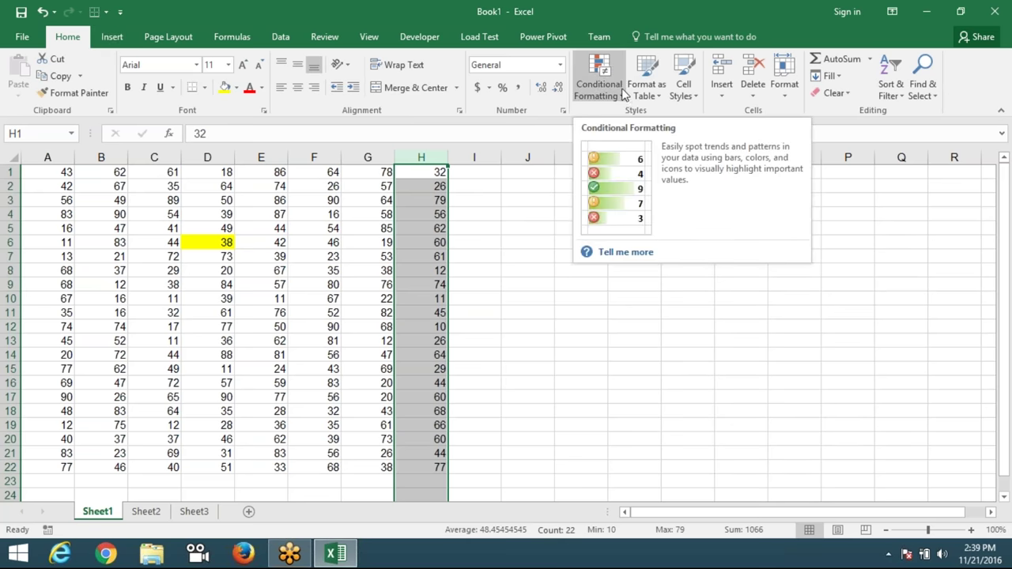
click(624, 95)
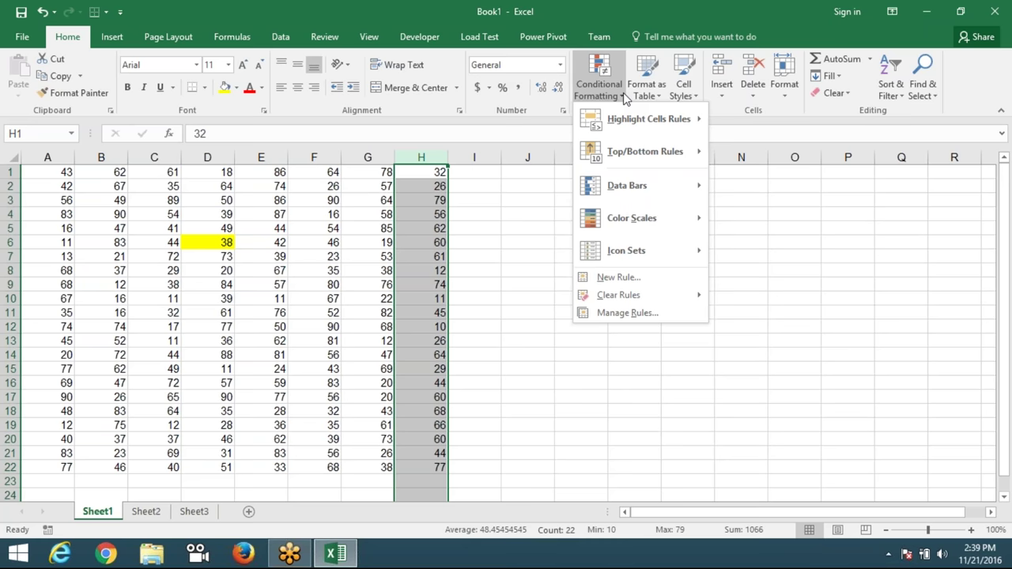
mouse_move(644, 119)
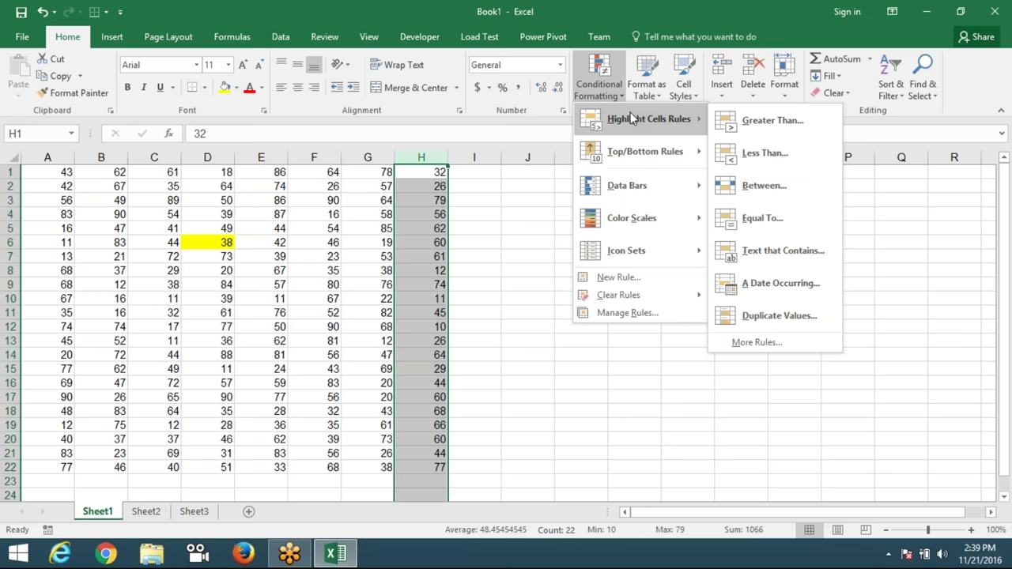
- Start a Greater Than 50 rule for column H with a Custom Format
click(735, 127)
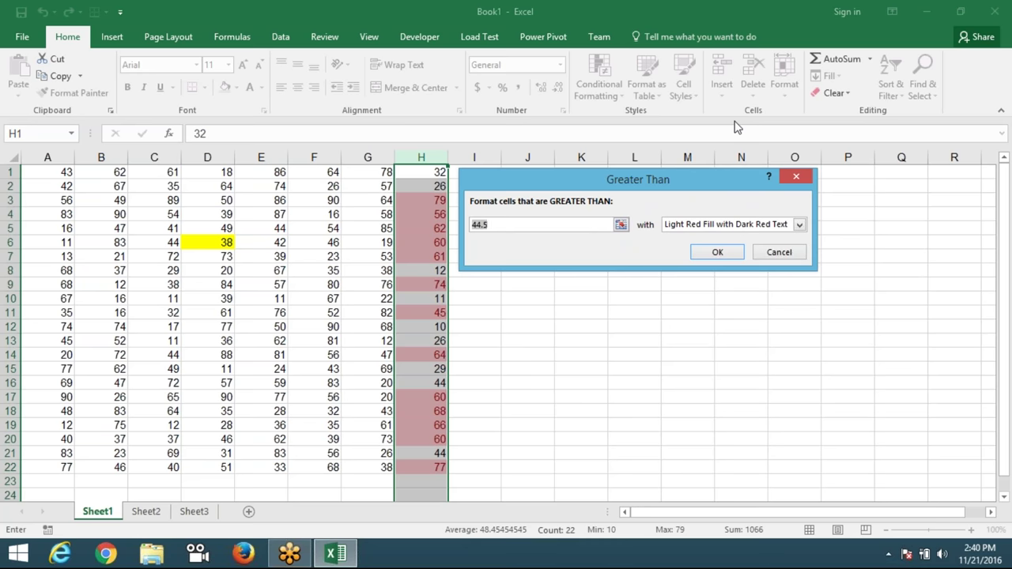
text(50)
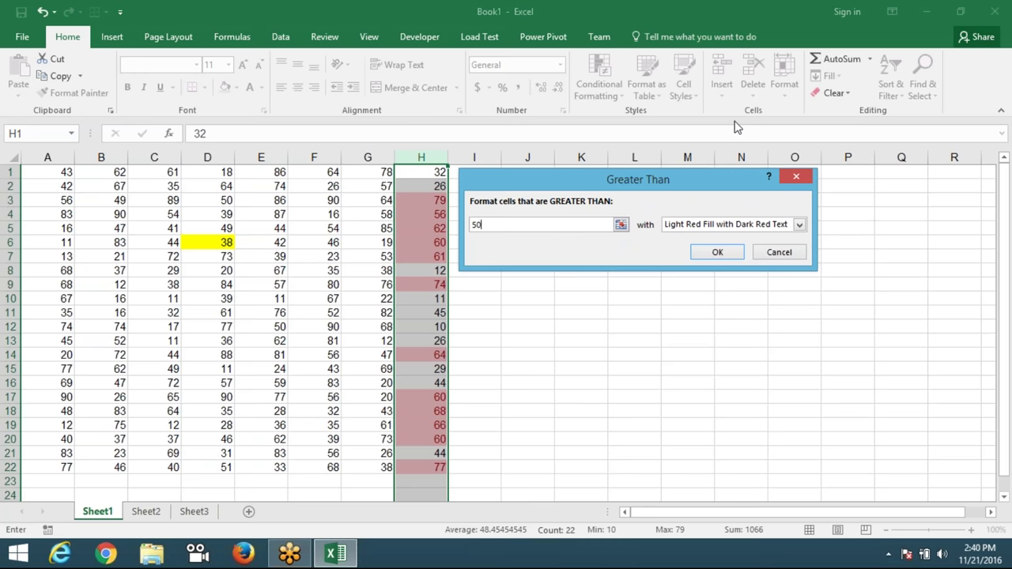
click(725, 226)
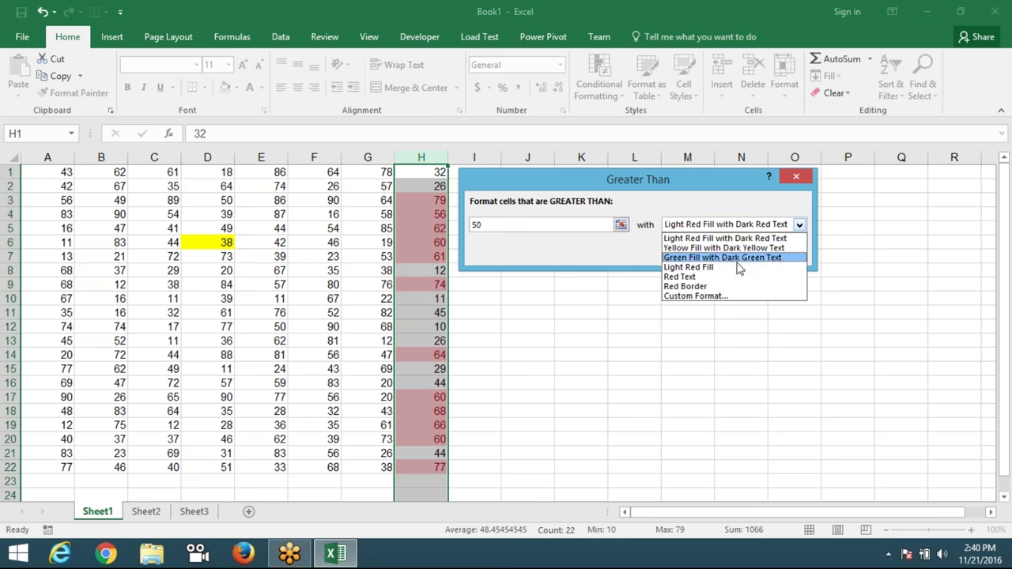
click(738, 296)
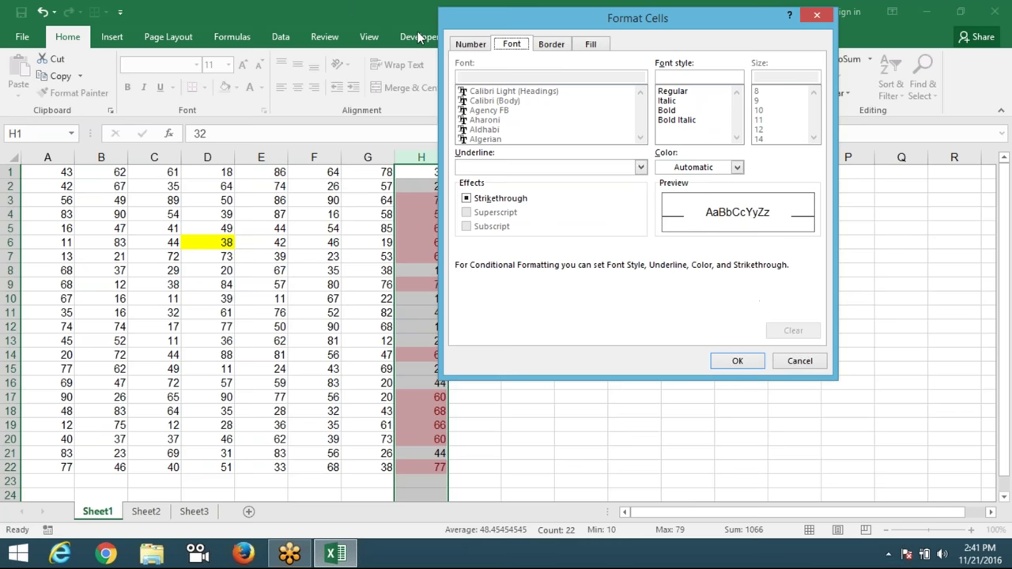
- In Format Cells, give the rule a light green fill and confirm
click(468, 44)
click(510, 45)
click(473, 44)
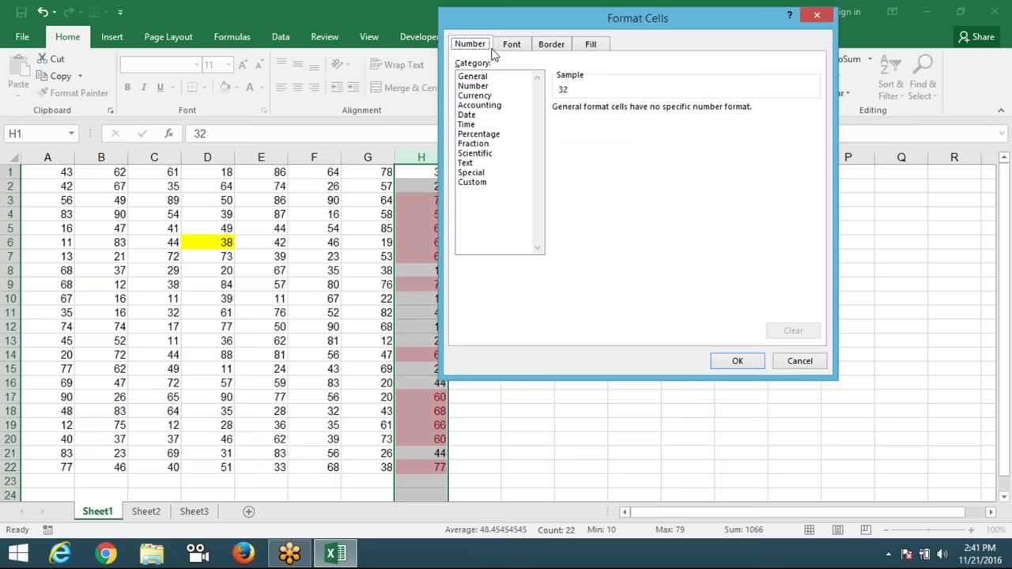
click(508, 47)
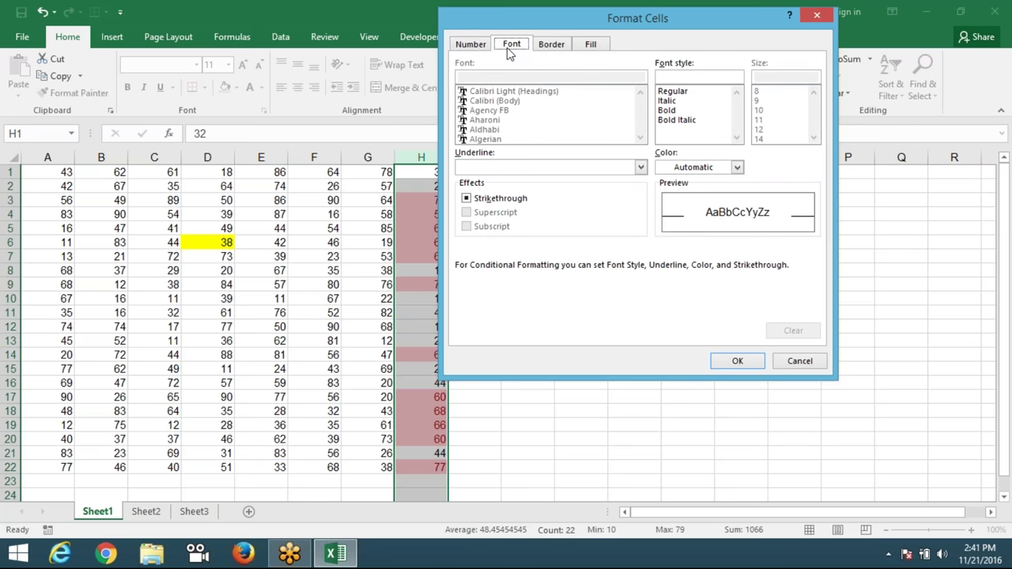
click(552, 48)
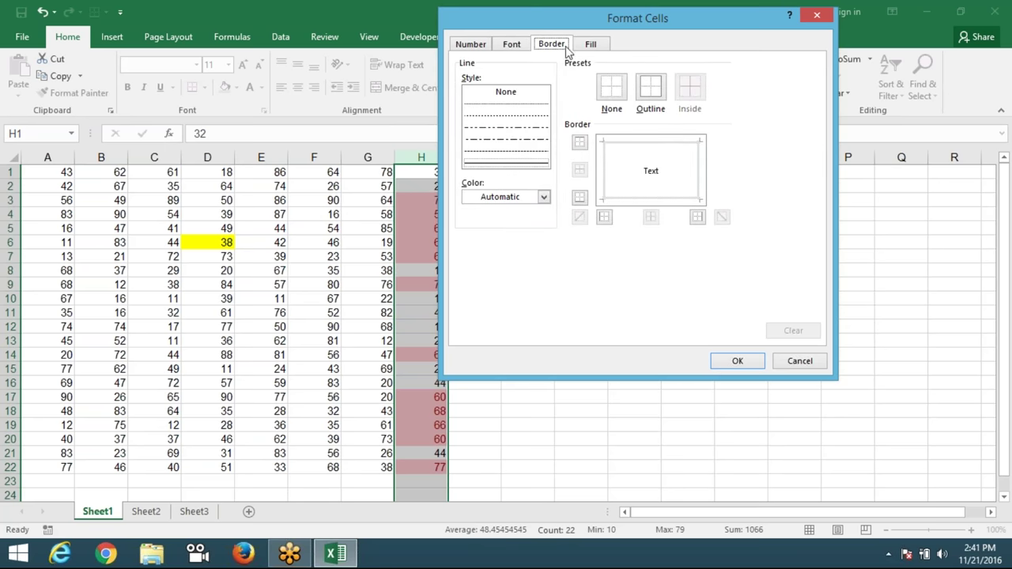
click(589, 47)
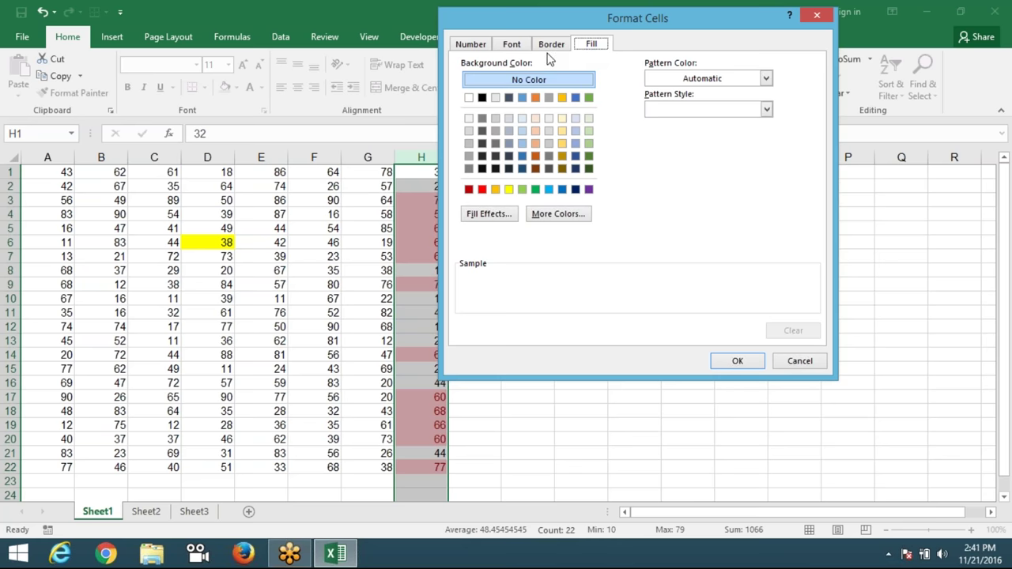
click(521, 190)
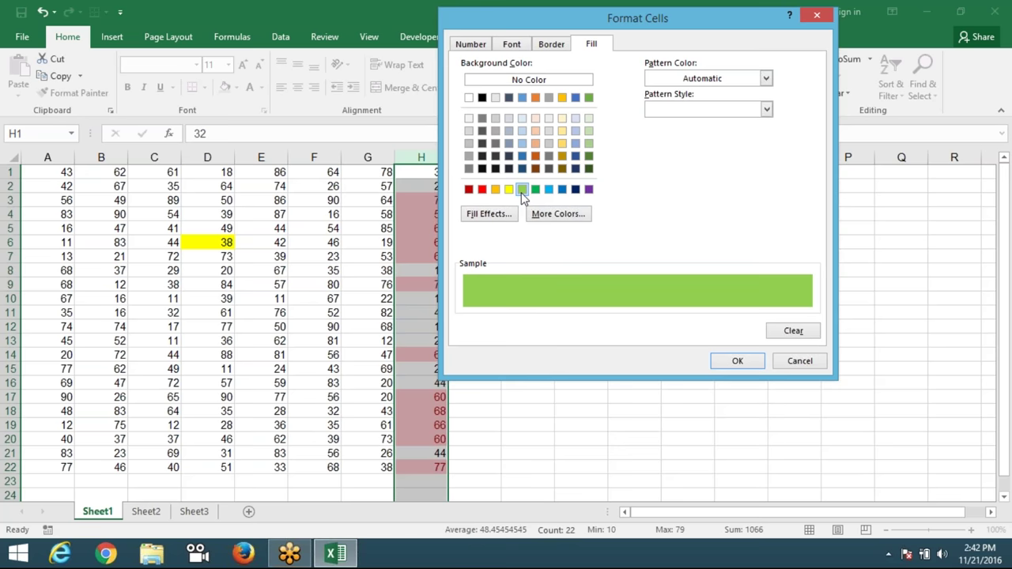
click(736, 362)
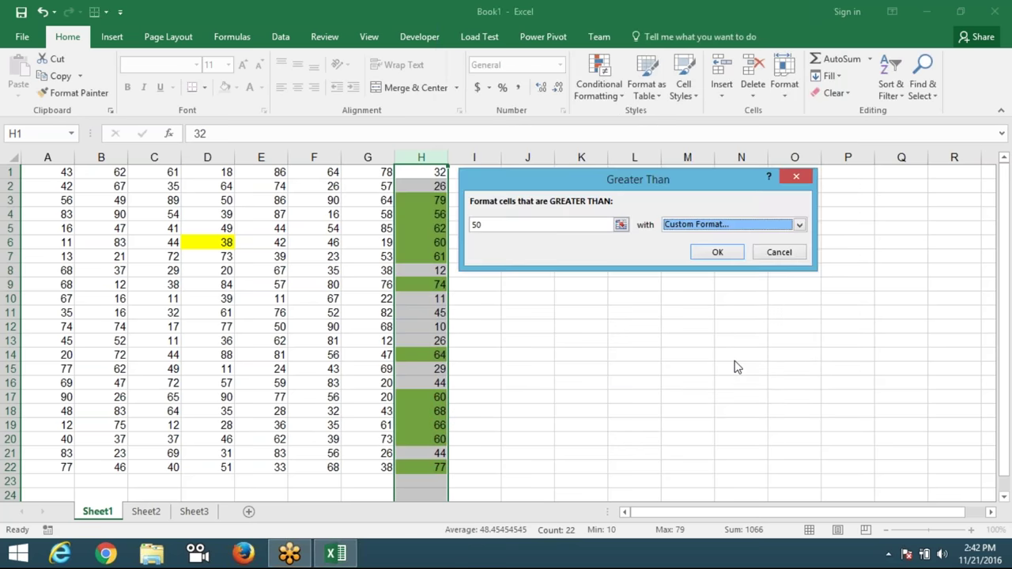
- Apply the green above-50 rule to column H and change H12 to 60
click(717, 252)
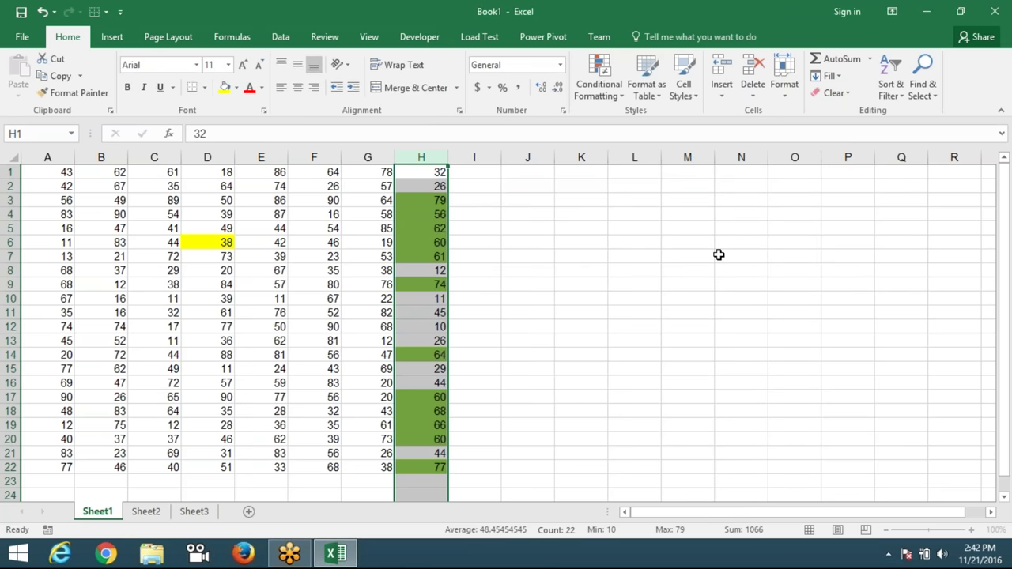
click(437, 316)
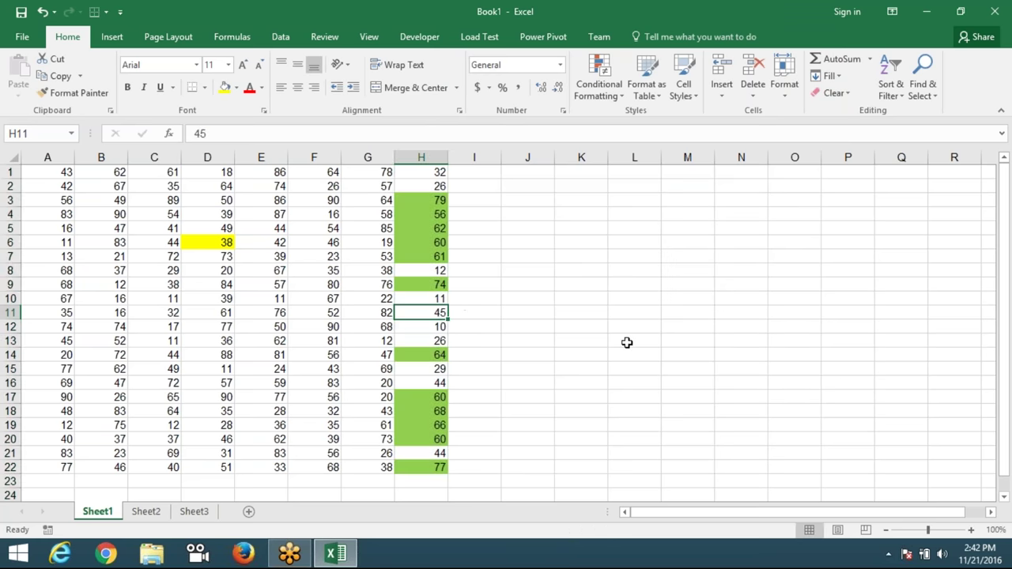
key(Down)
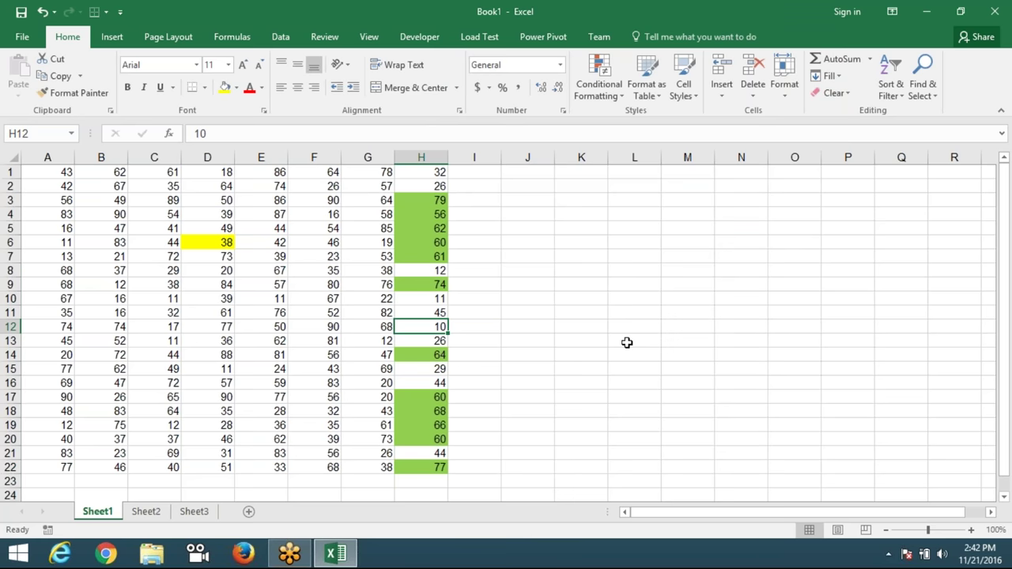
text(60)
key(Return)
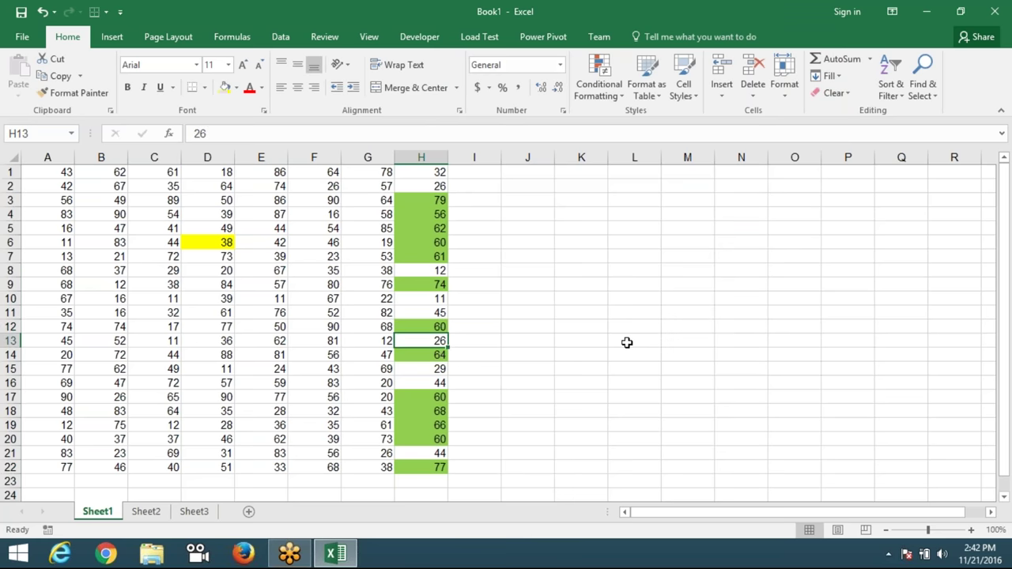
key(Up)
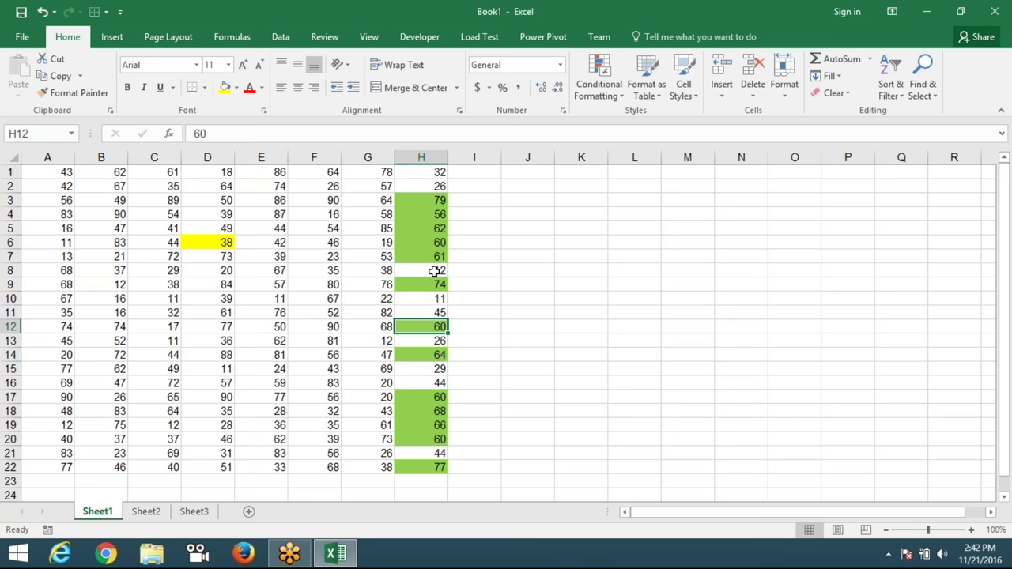
- Change H5 to 42, correcting a mistyped 52
click(435, 227)
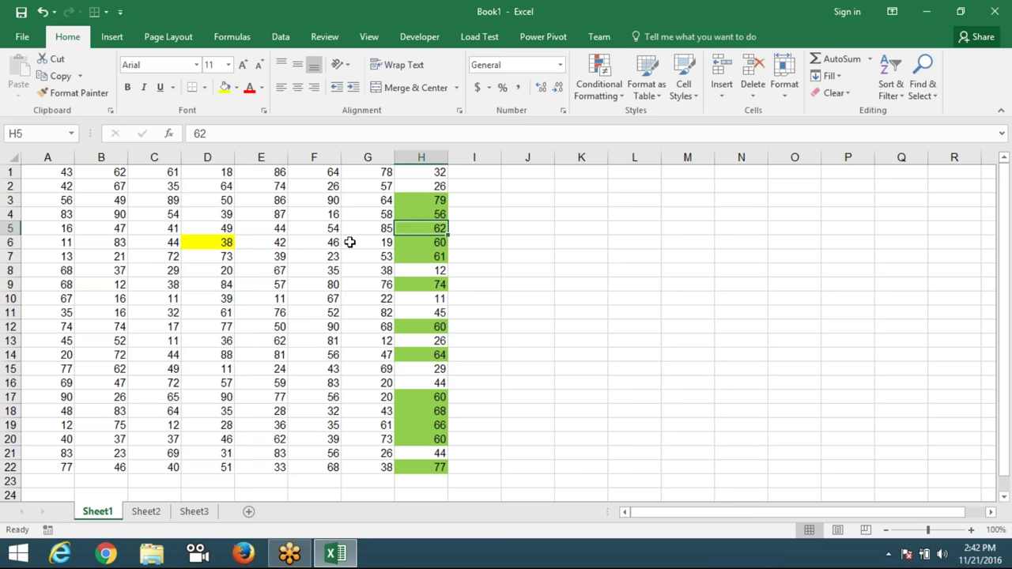
text(52)
key(BackSpace)
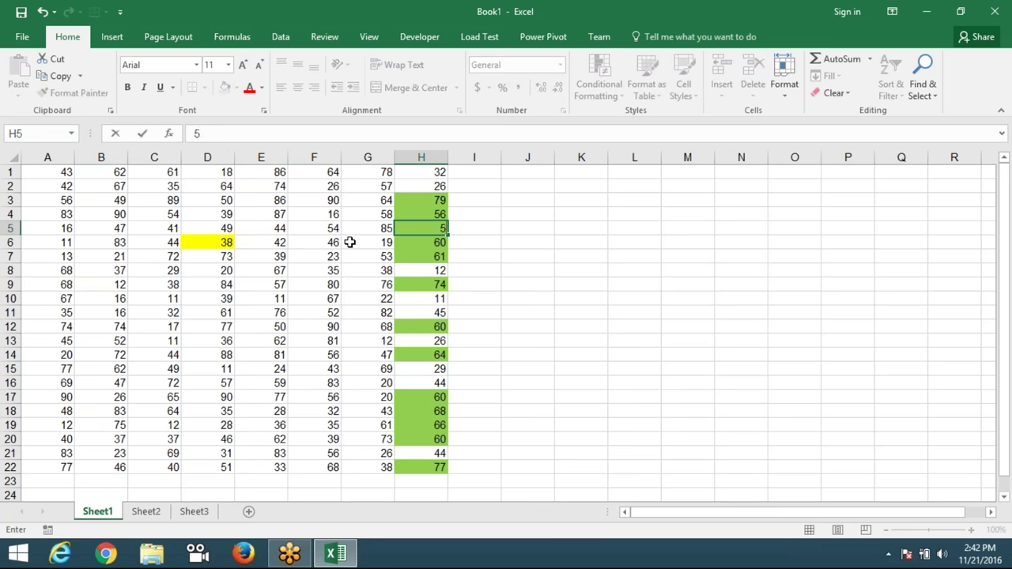
key(BackSpace)
text(42)
key(Return)
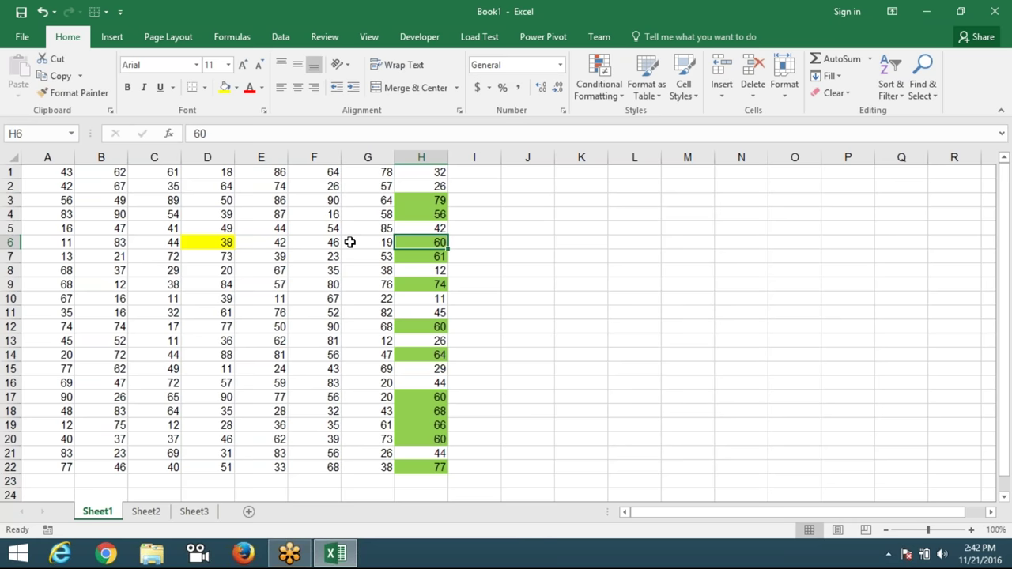
- Select column G and choose Highlight Cells Rules > Between
click(375, 162)
click(589, 89)
mouse_move(647, 118)
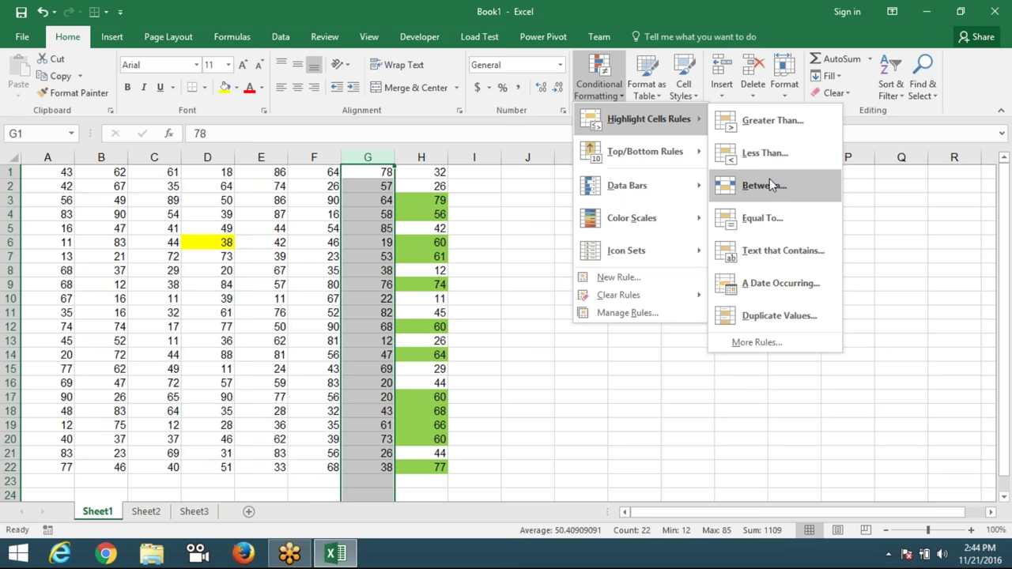
click(763, 185)
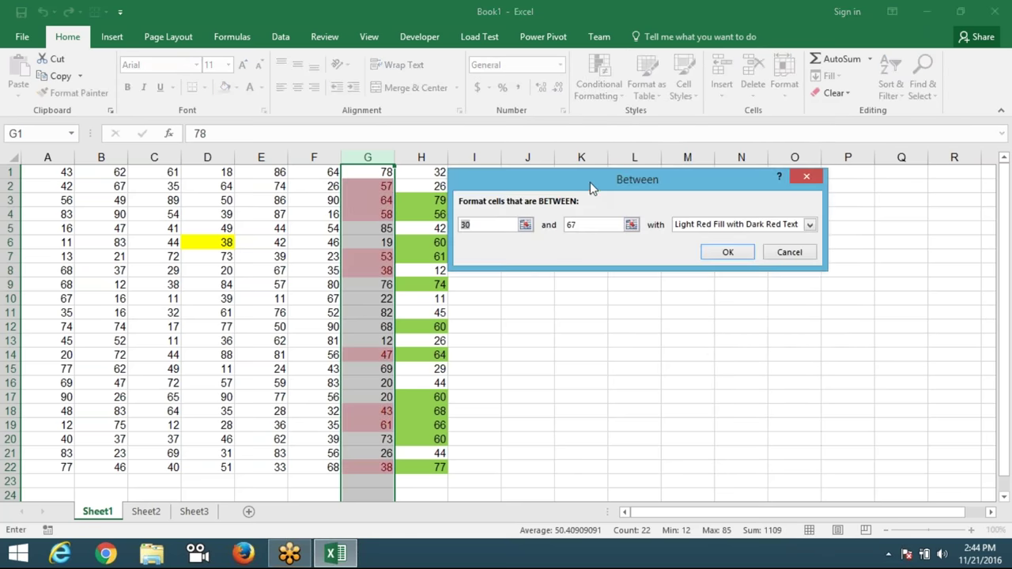
- Move the Between dialog lower and open its 'with' preset format list
drag(589, 179, 576, 227)
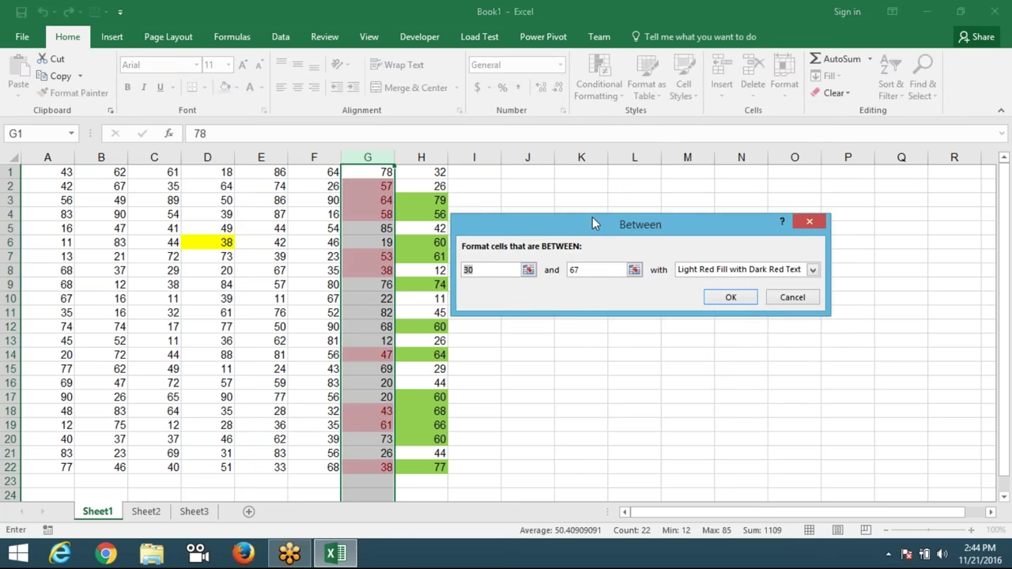
click(708, 273)
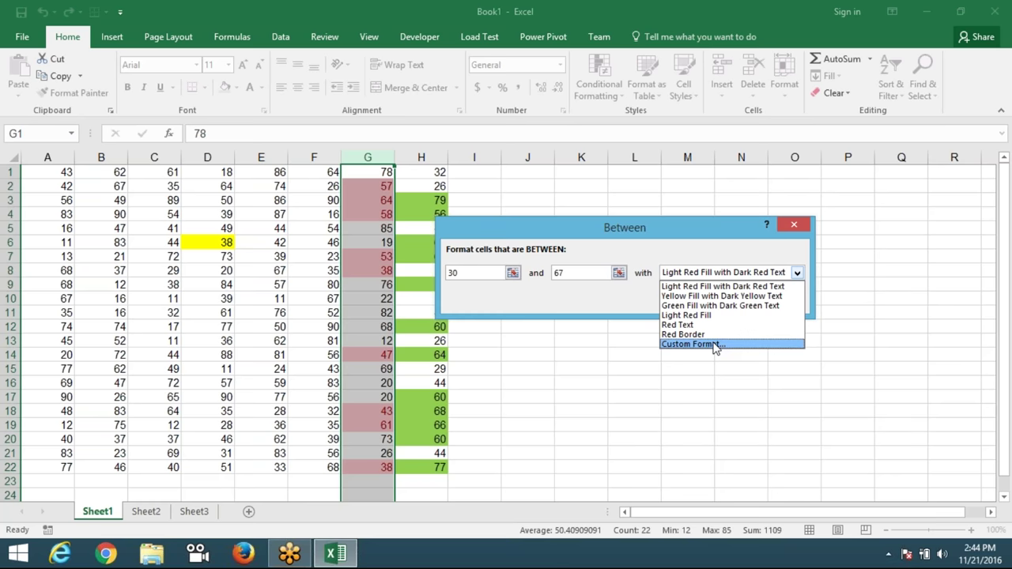
- Cancel the Custom Format dialog and the Between rule, leaving column G unhighlighted
click(687, 344)
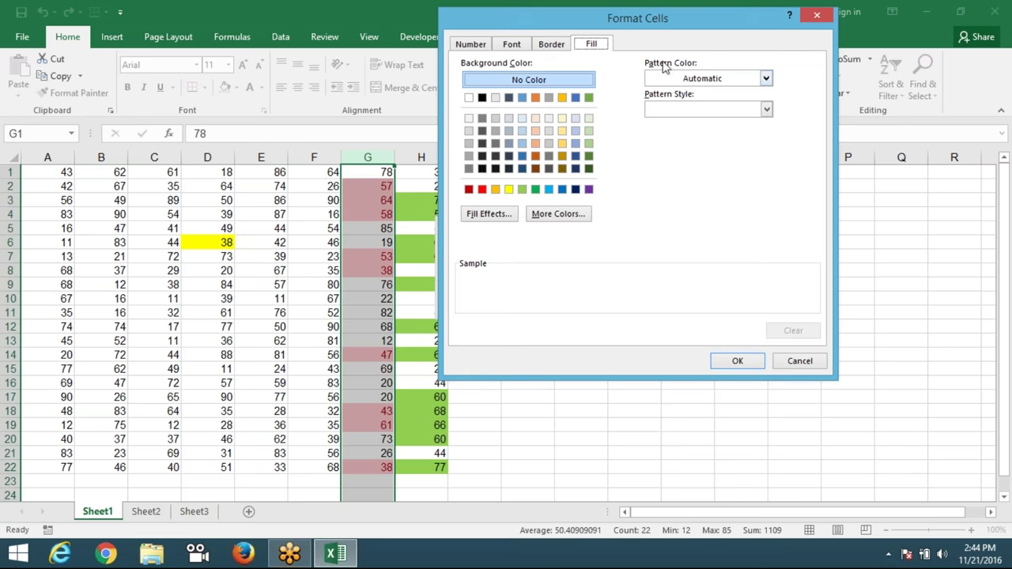
drag(661, 18, 639, 84)
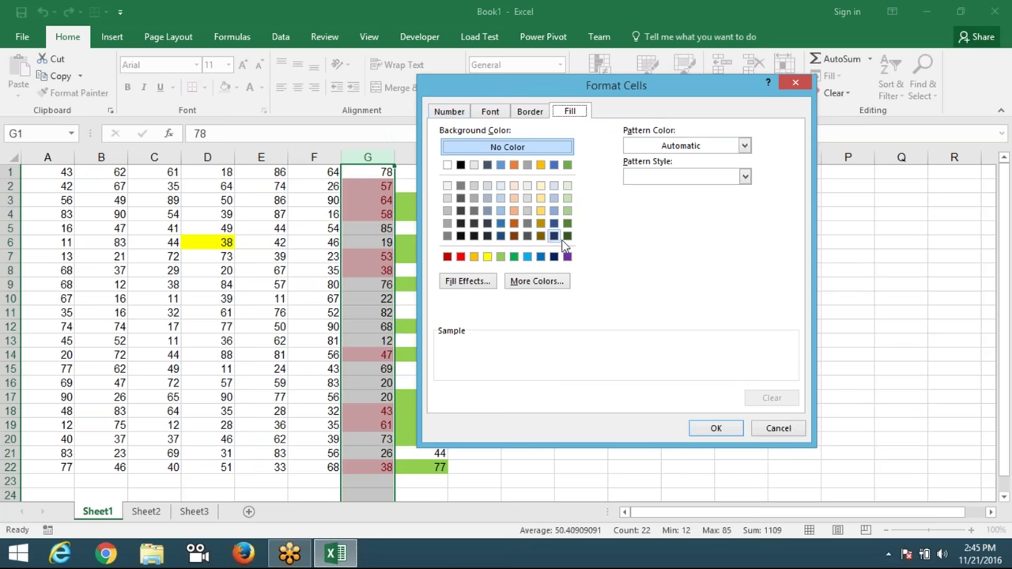
click(780, 428)
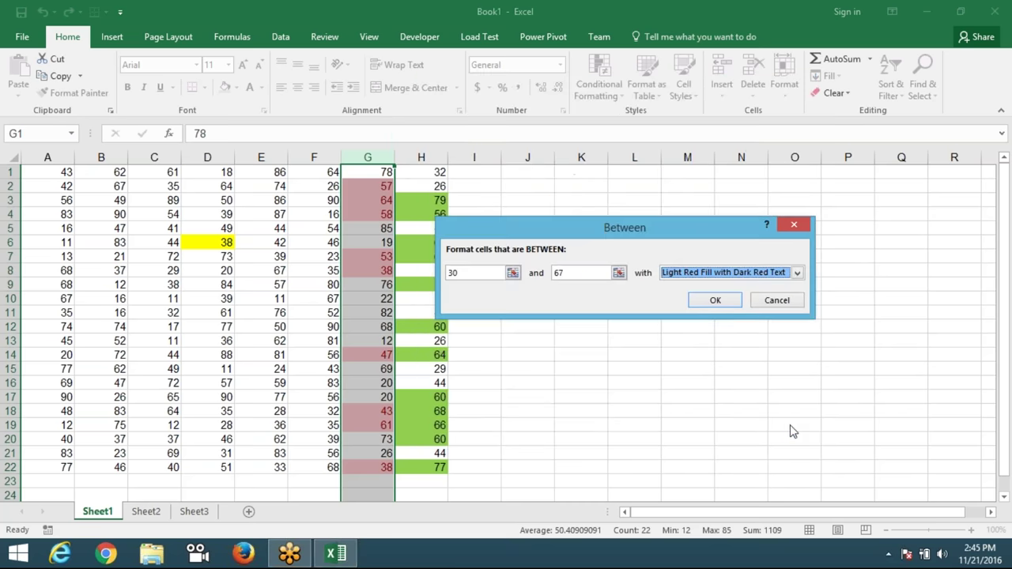
click(770, 302)
click(599, 85)
mouse_move(646, 119)
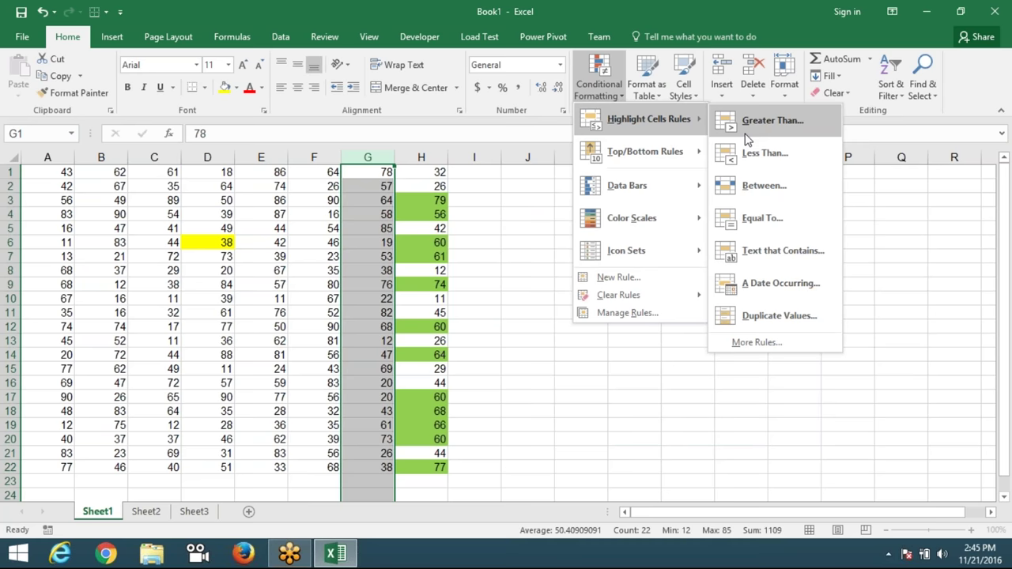
click(491, 172)
click(518, 174)
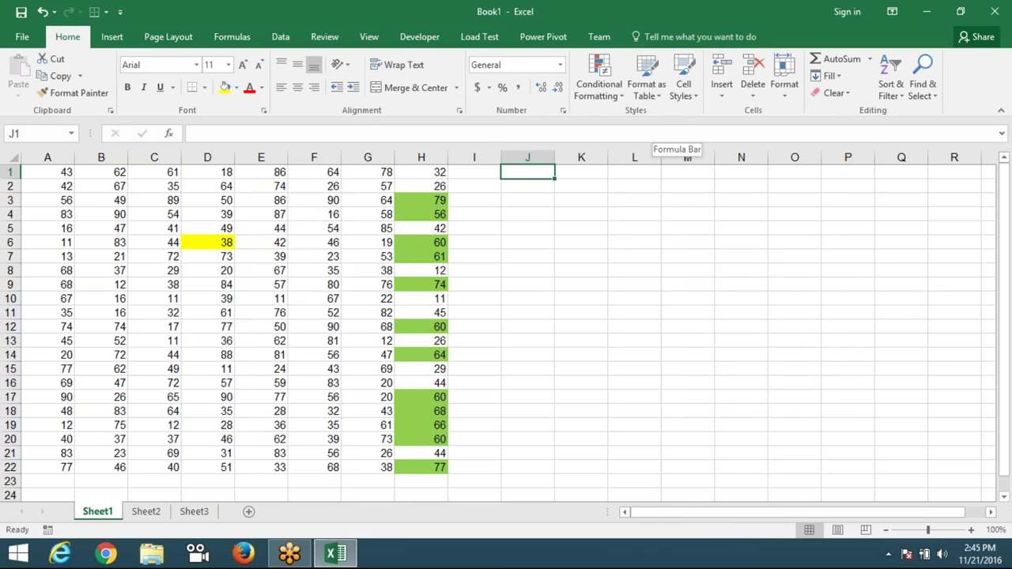
- Enter the heading 'Date' in J1 and the first date 11/1 in J2
text(Dat)
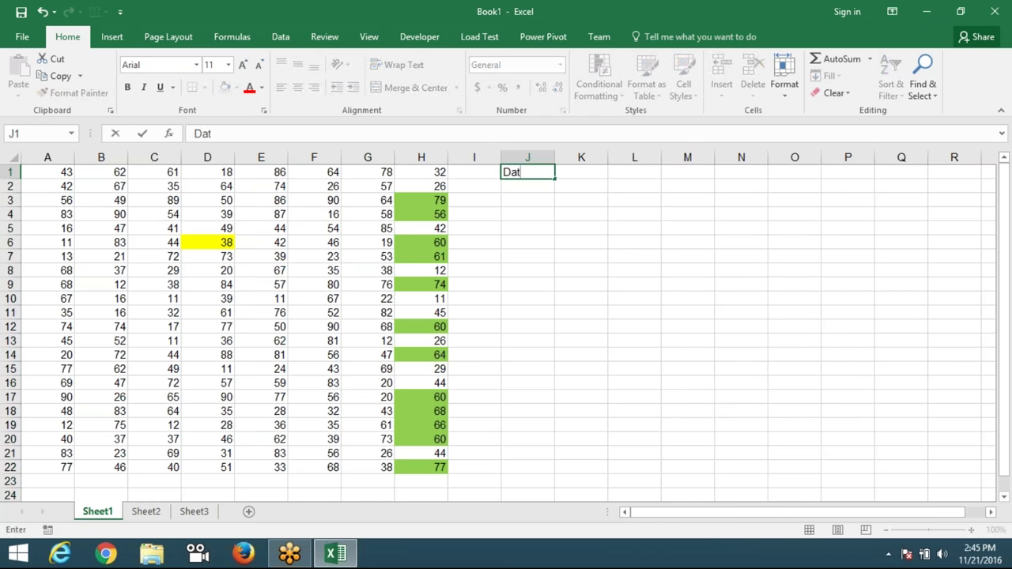
text(e)
key(Return)
text(11/1)
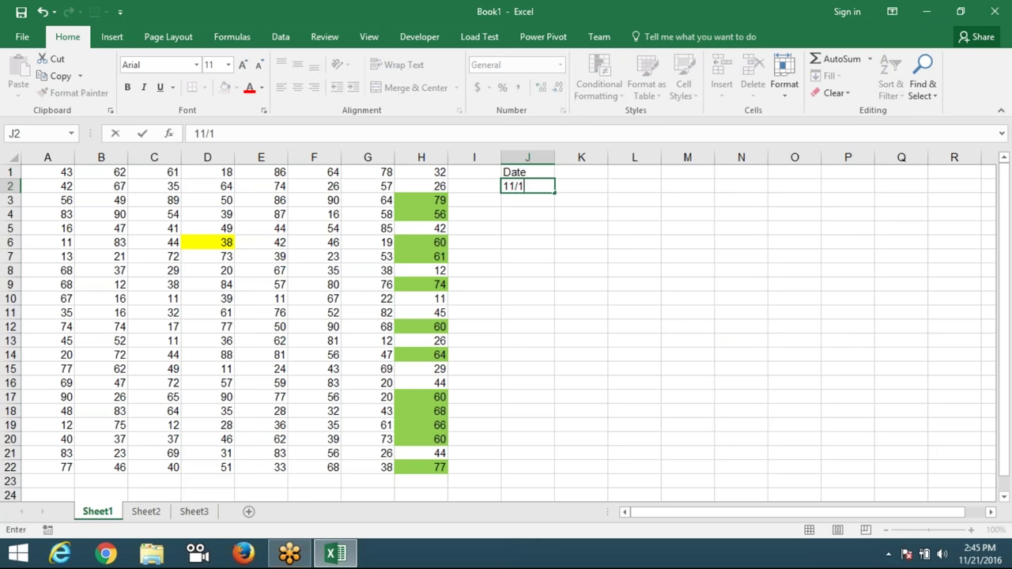
key(Return)
- Extend the date series from 1-Nov down to 1-Dec in column J
click(535, 186)
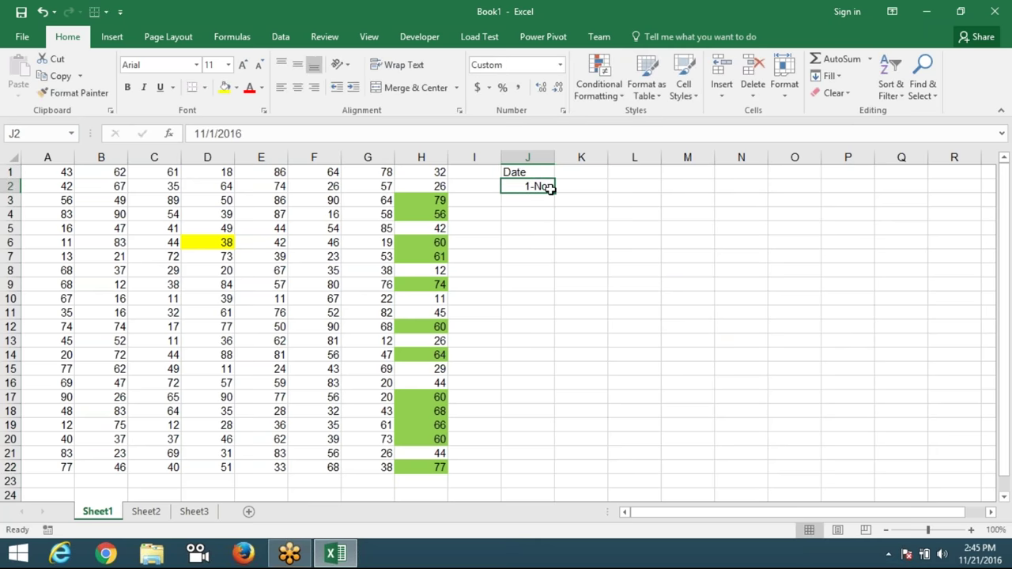
drag(554, 192, 545, 457)
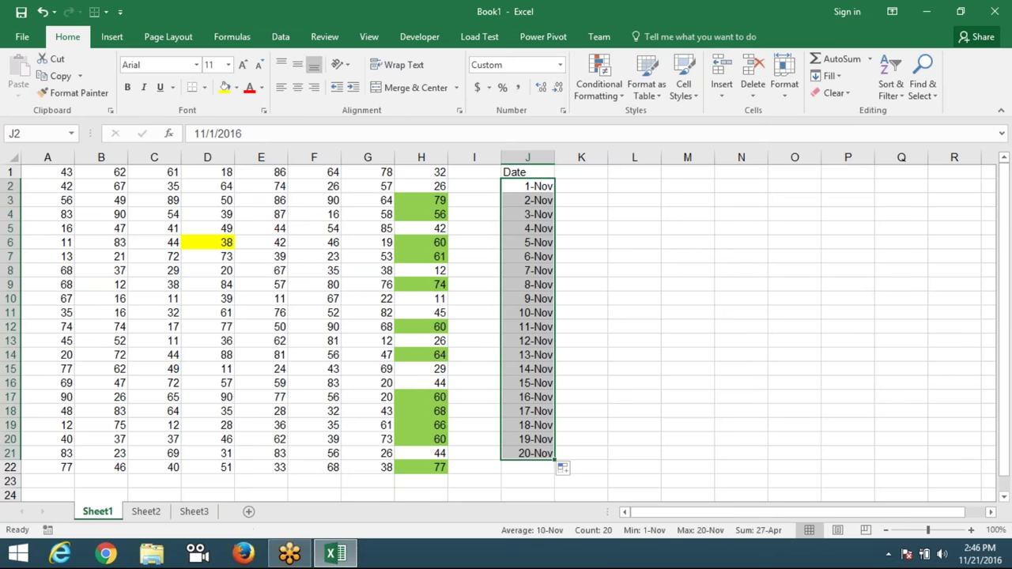
scroll(572, 442, down, 2)
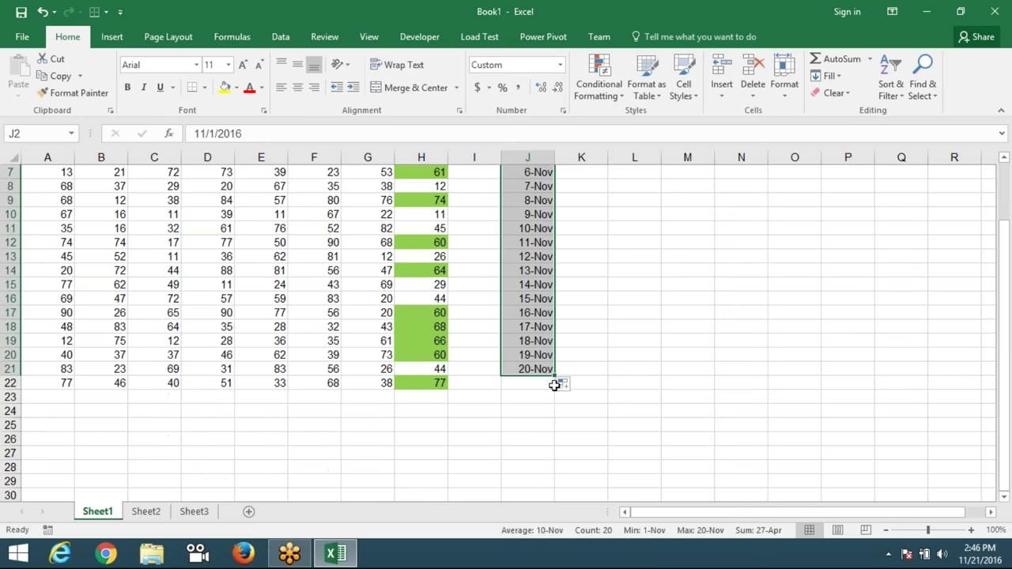
drag(556, 376, 542, 458)
scroll(524, 445, up, 3)
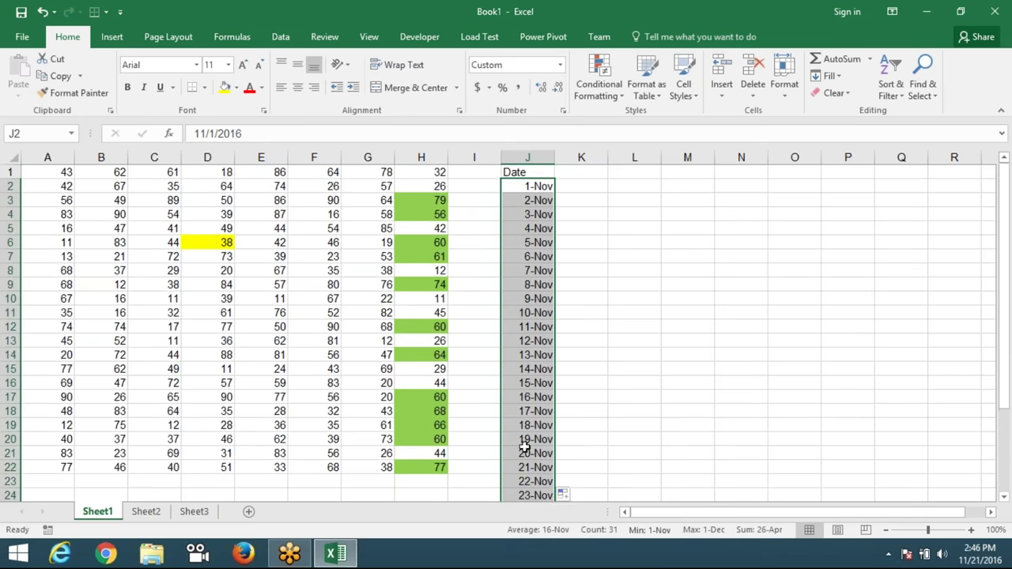
click(607, 103)
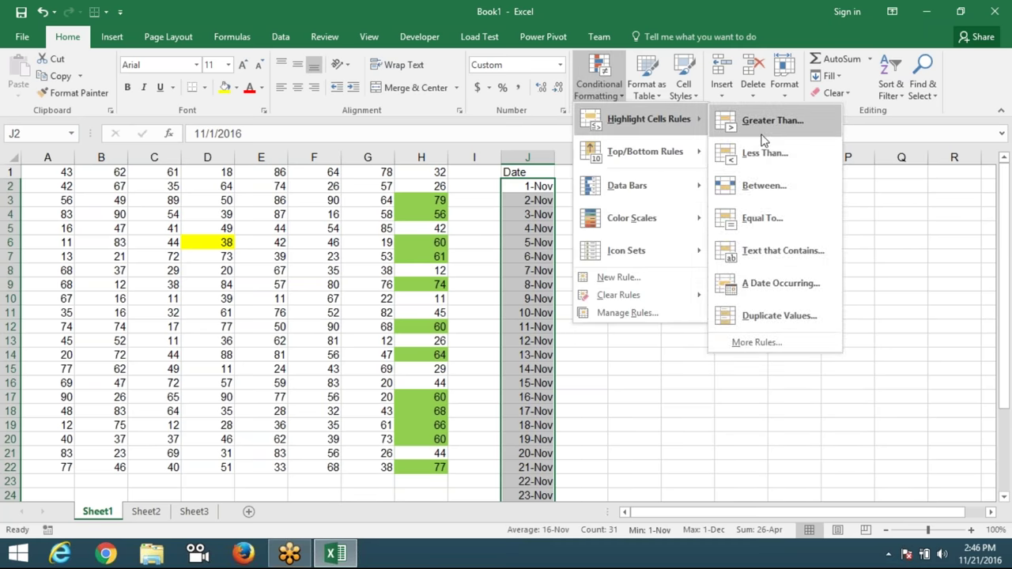
click(767, 121)
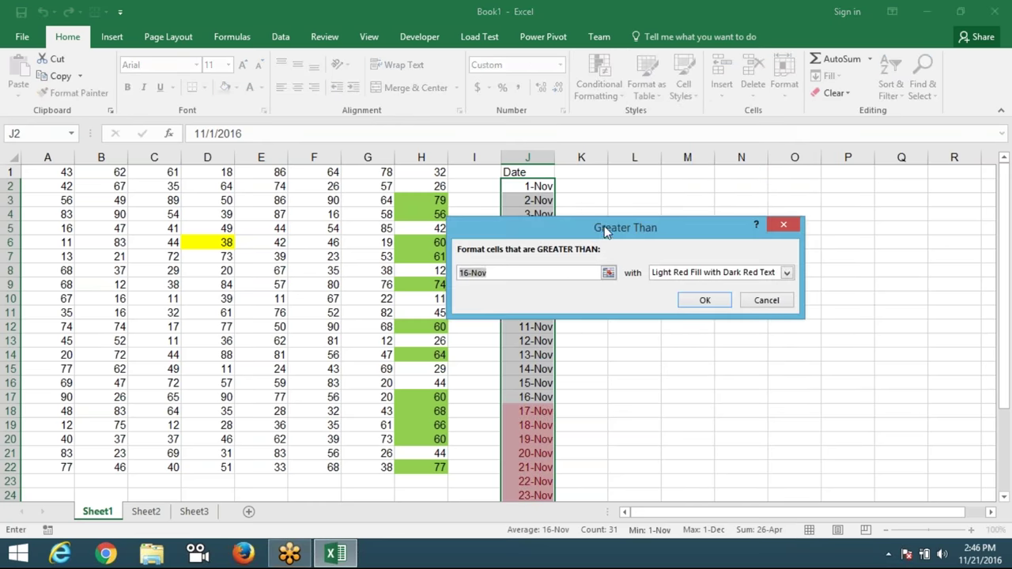
drag(682, 269, 769, 348)
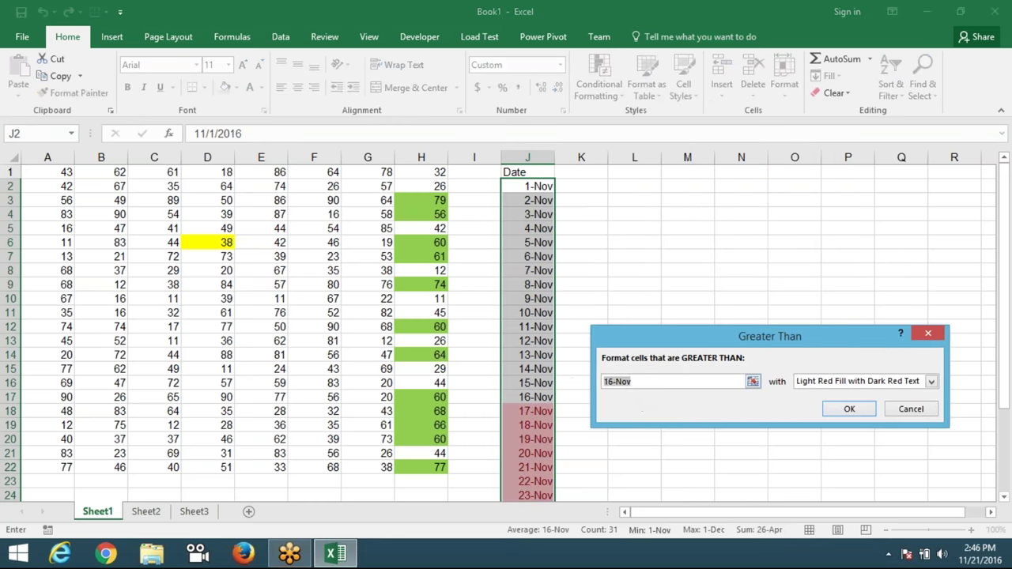
click(655, 383)
drag(654, 383, 589, 381)
text(5-)
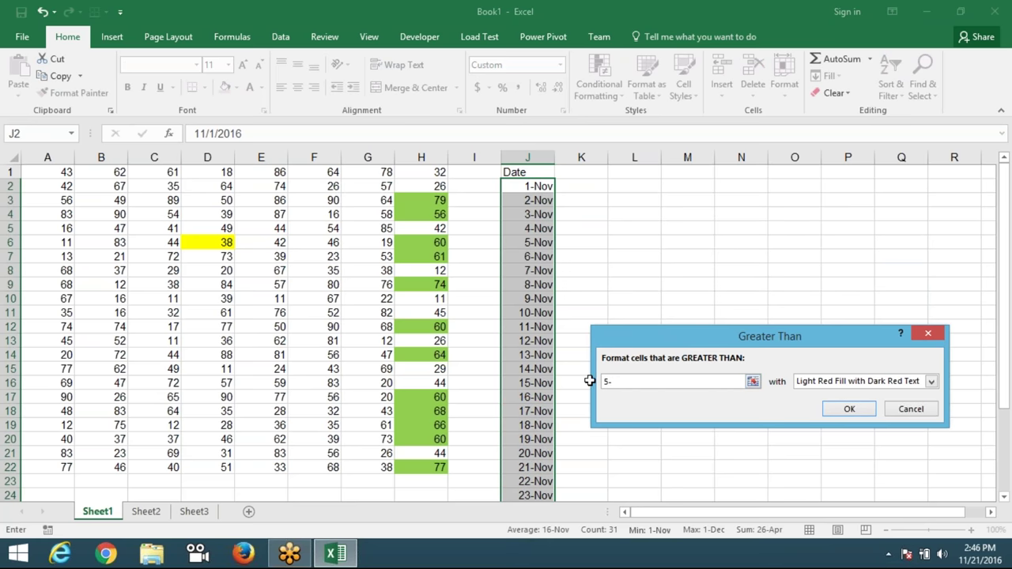
text(nov)
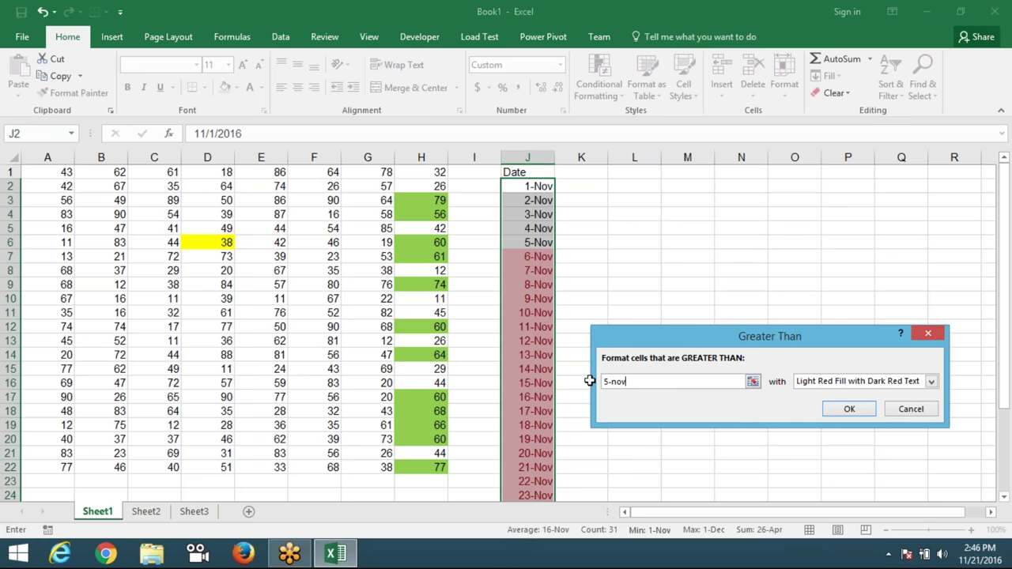
click(817, 386)
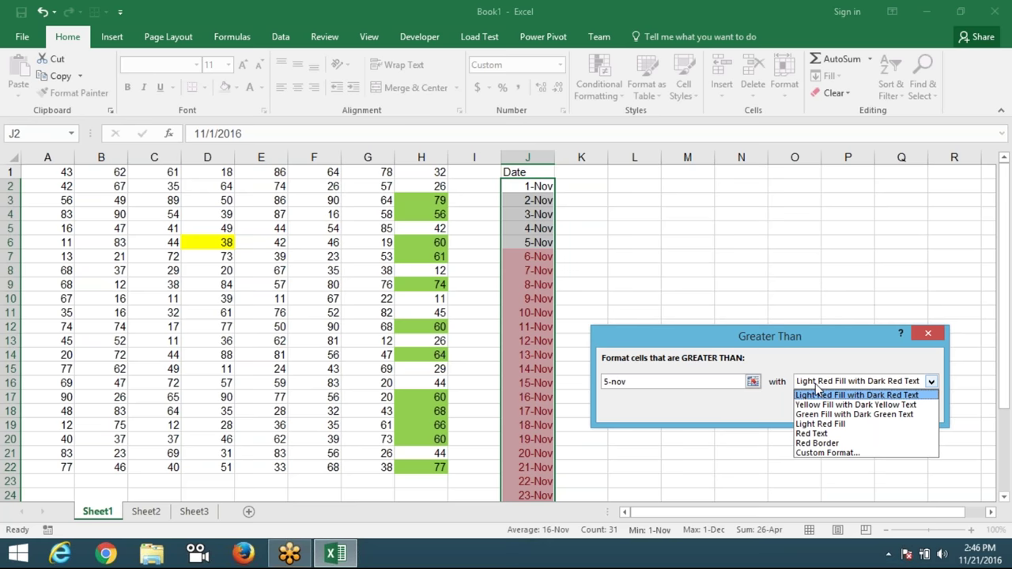
click(815, 385)
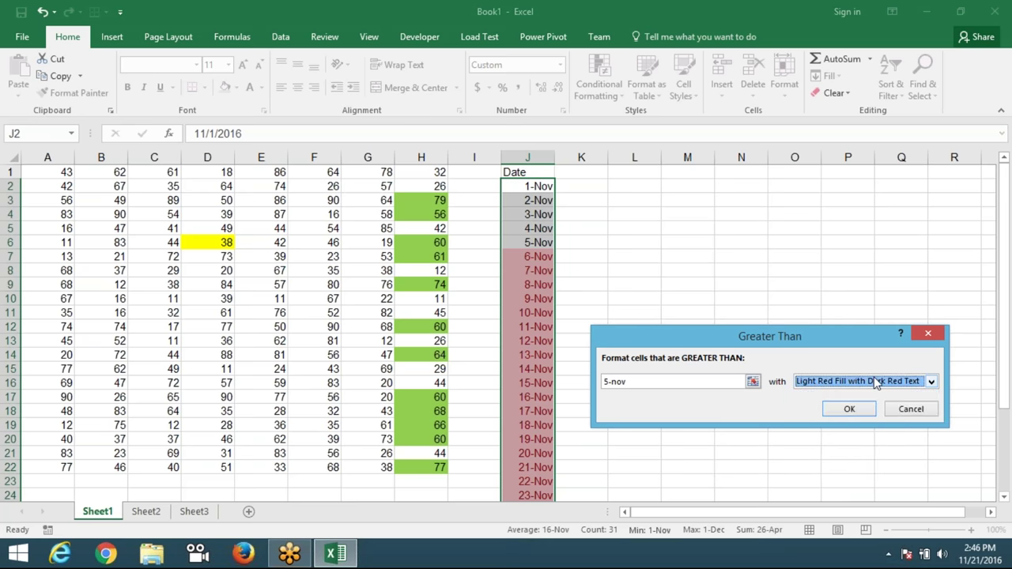
click(907, 405)
click(608, 93)
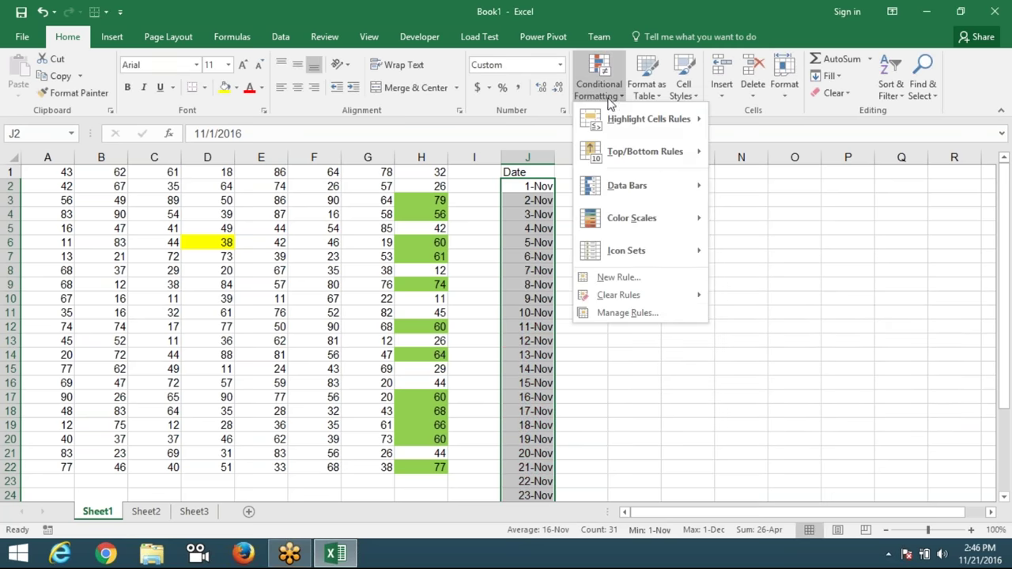
click(609, 94)
click(367, 214)
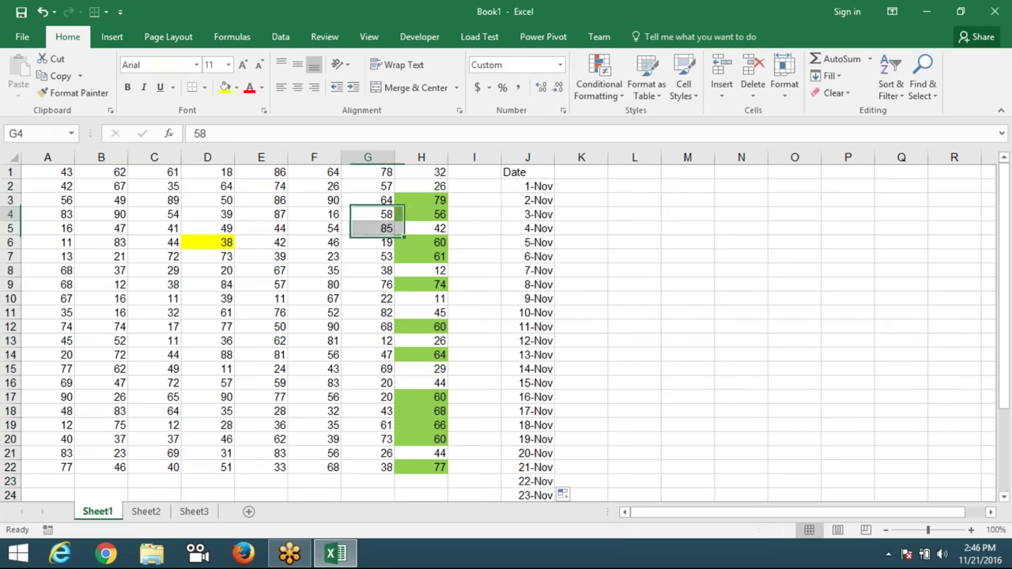
drag(375, 175, 377, 468)
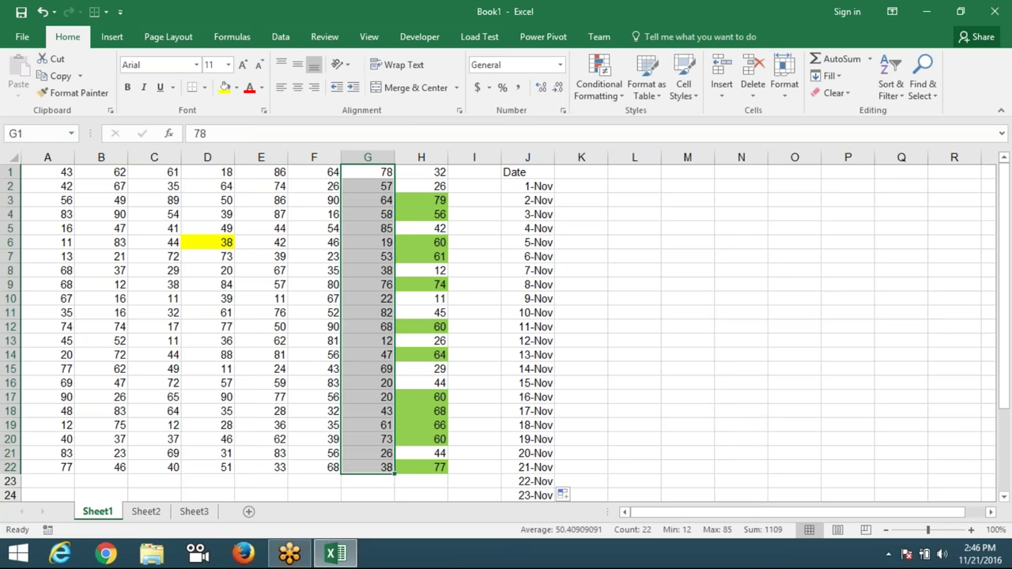
click(610, 96)
mouse_move(646, 119)
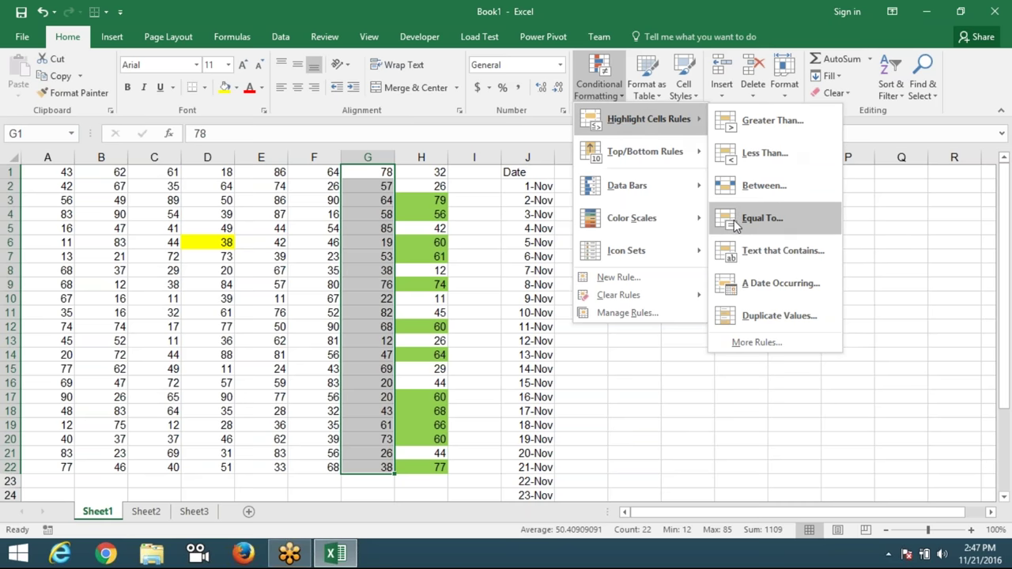
click(733, 219)
text(38)
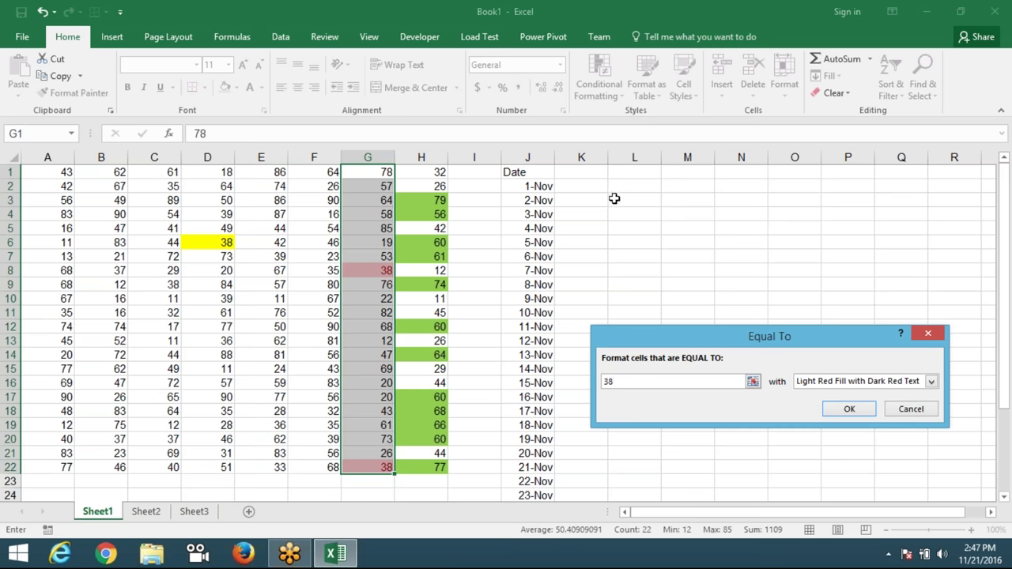
key(Return)
click(594, 186)
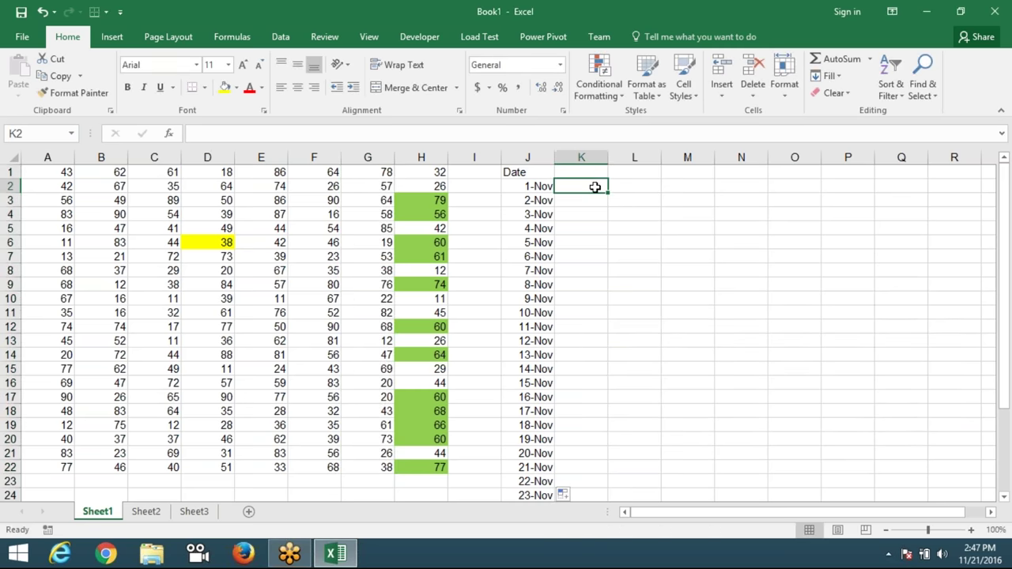
- Enter 'Puneet' in K2 and fill the name list down to K18
text(Punee)
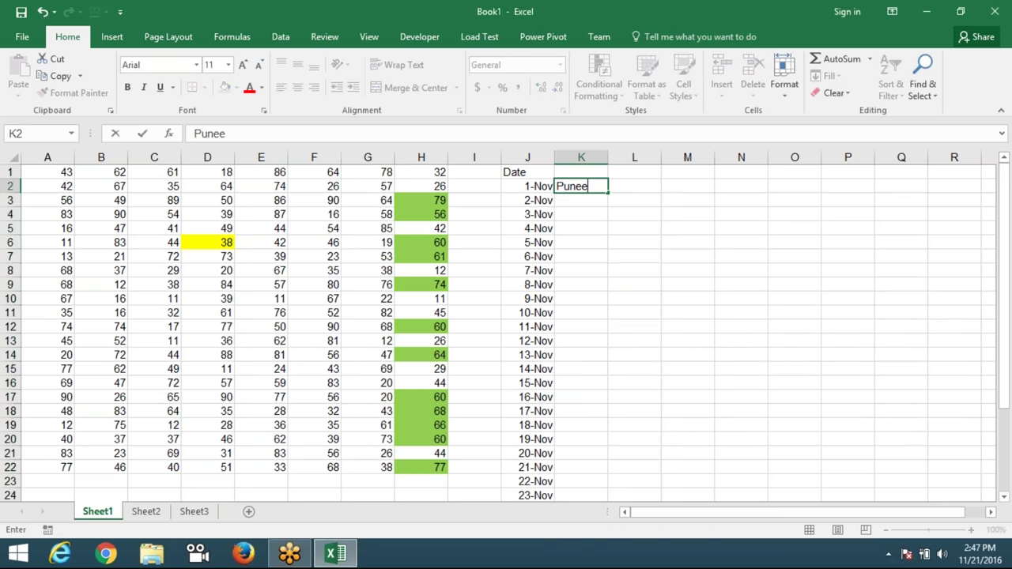
text(t)
click(633, 214)
click(600, 186)
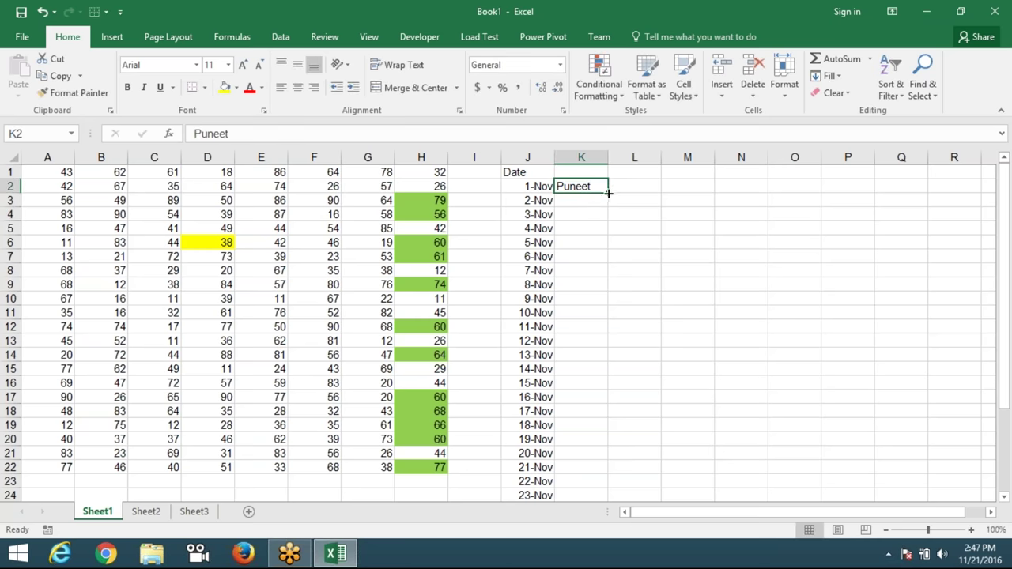
drag(608, 193, 608, 416)
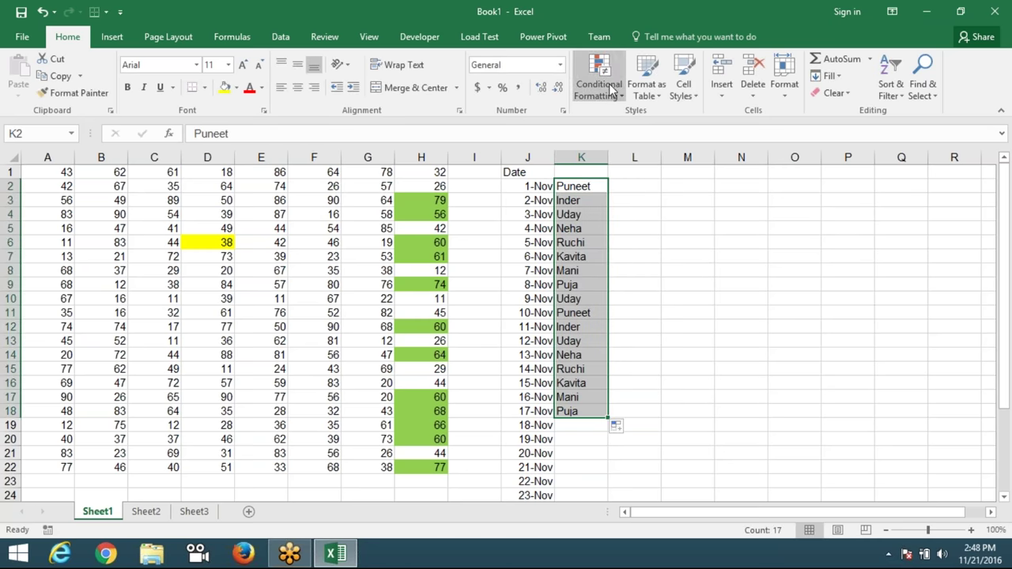
- Preview an Equal To highlight for 'Neha' on the names, then cancel it
click(610, 91)
mouse_move(733, 166)
click(762, 225)
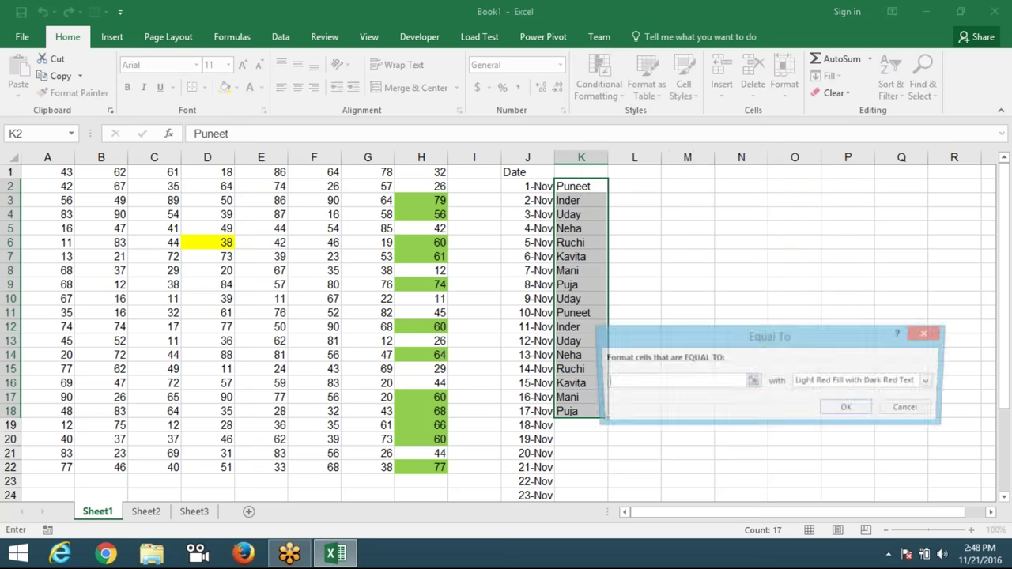
drag(693, 332, 750, 335)
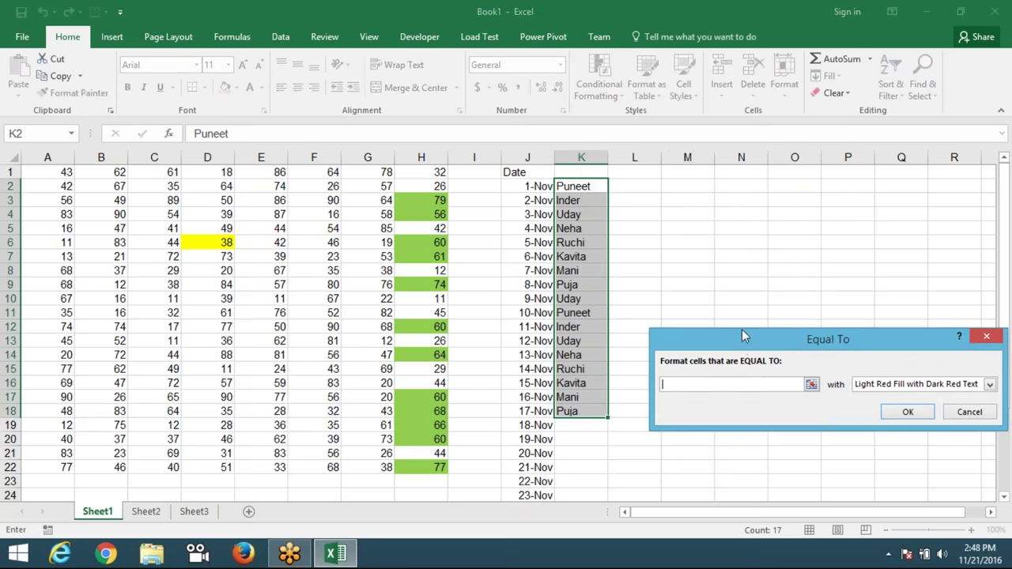
text(Ne)
text(ha)
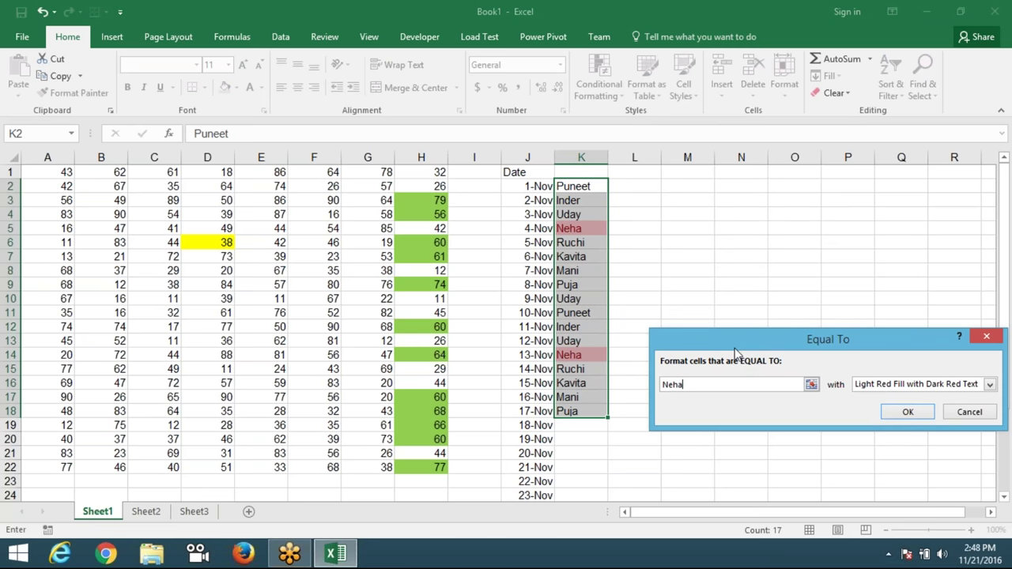
key(Escape)
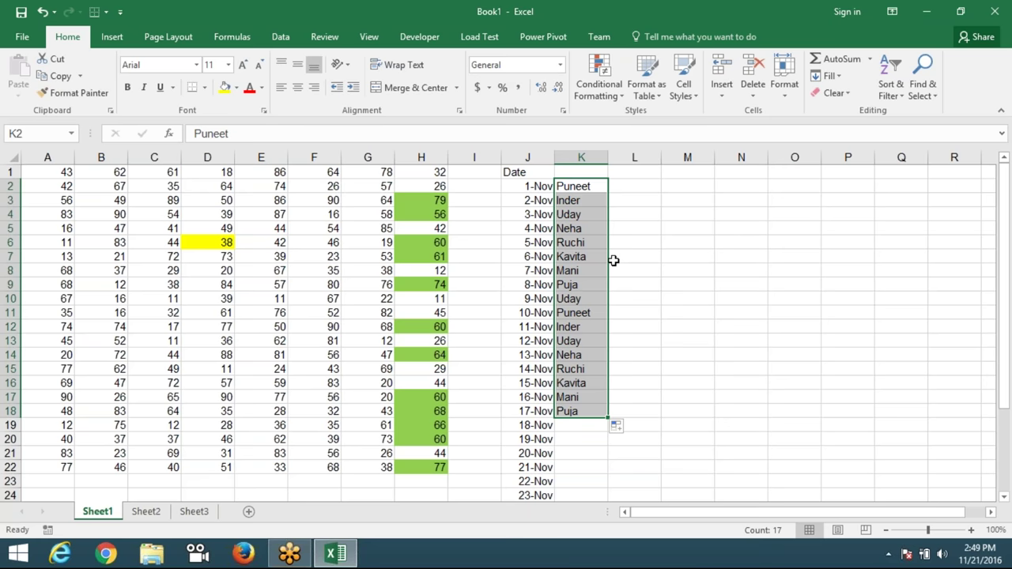
click(598, 85)
mouse_move(642, 119)
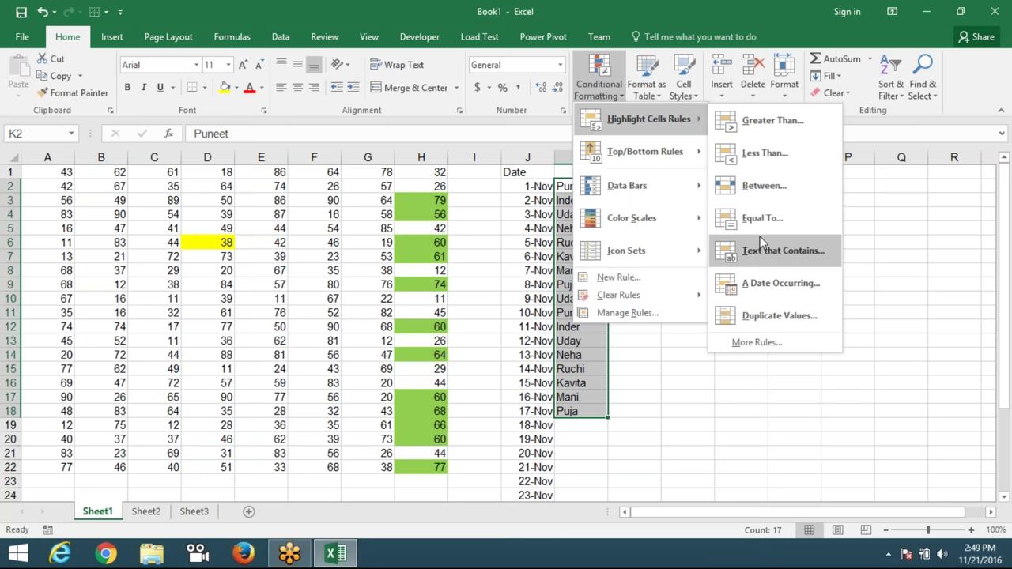
- Enter 'New Delhi' in cell L2
click(610, 350)
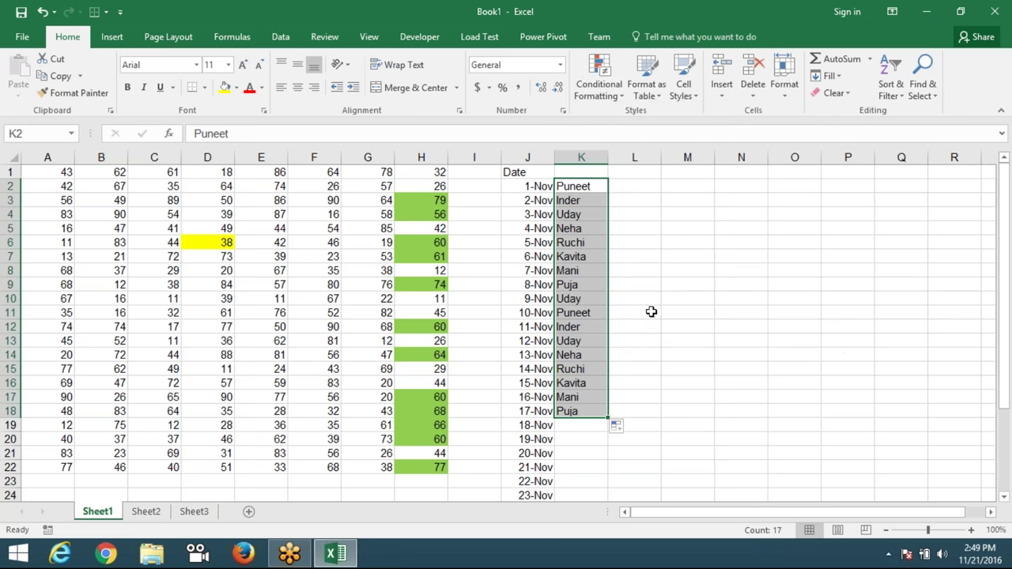
click(650, 311)
click(644, 188)
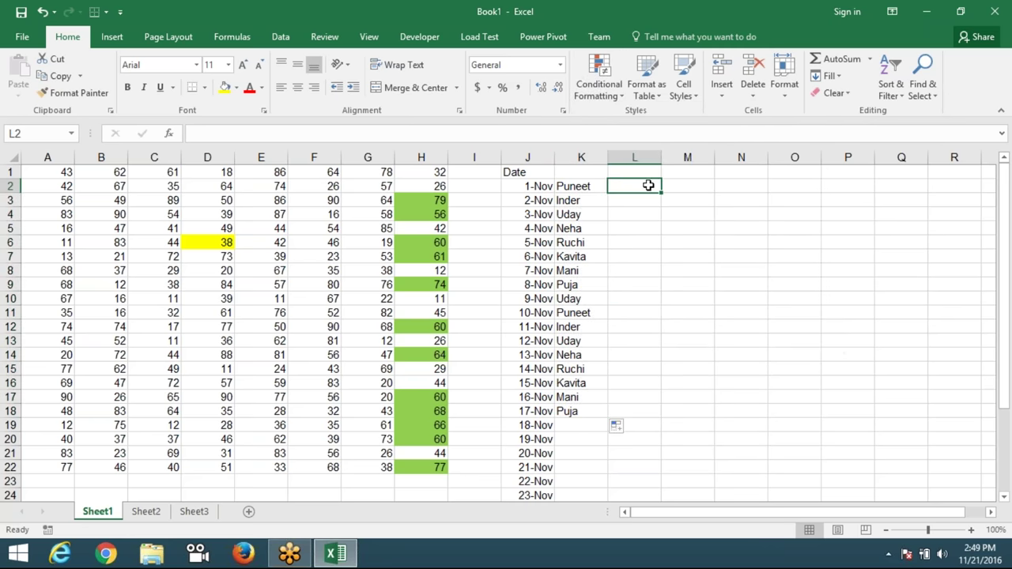
text(Nhew)
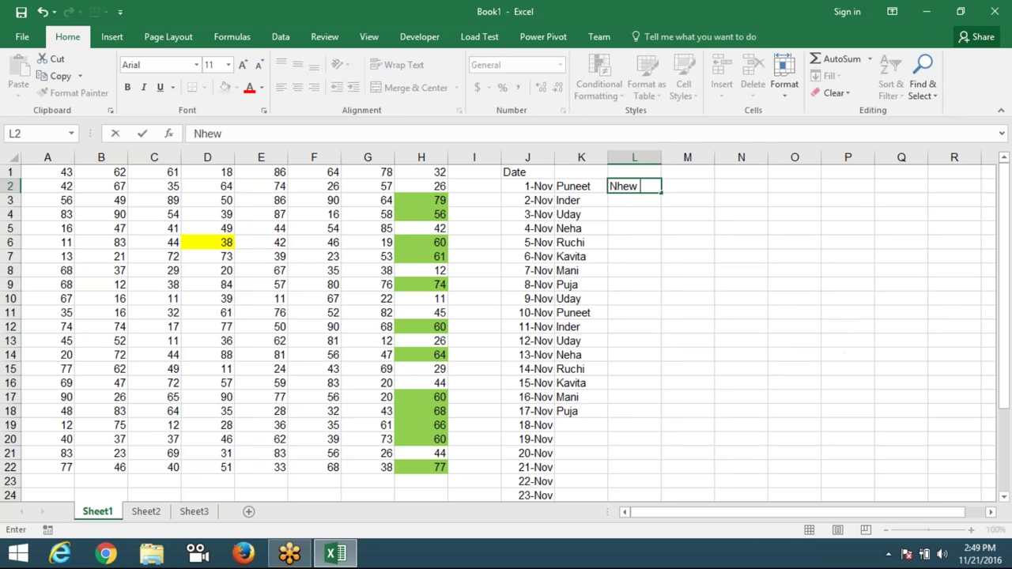
text( D)
key(BackSpace)
key(BackSpace)
key(BackSpace)
key(BackSpace)
key(BackSpace)
text(New)
text( Delhi)
key(Return)
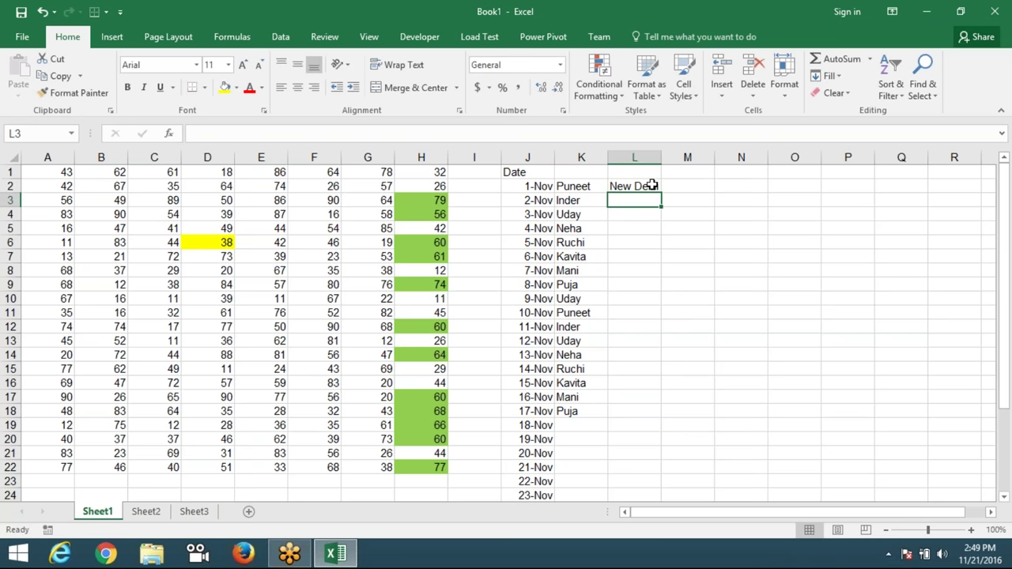
- Enter 'Delhi' in L3, fill the cities down to L11, and select L2:L11
text(De)
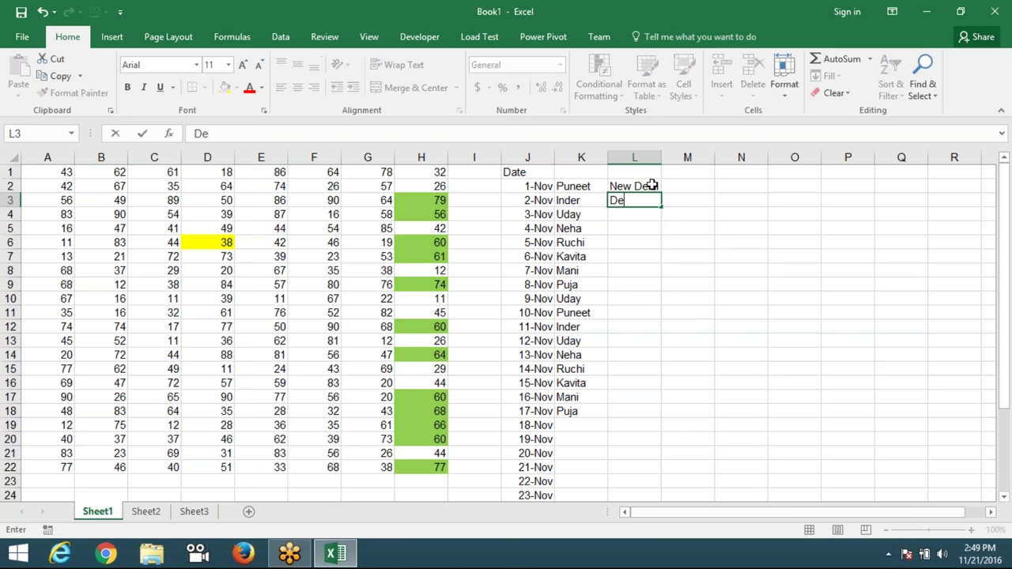
text(lhi)
click(645, 242)
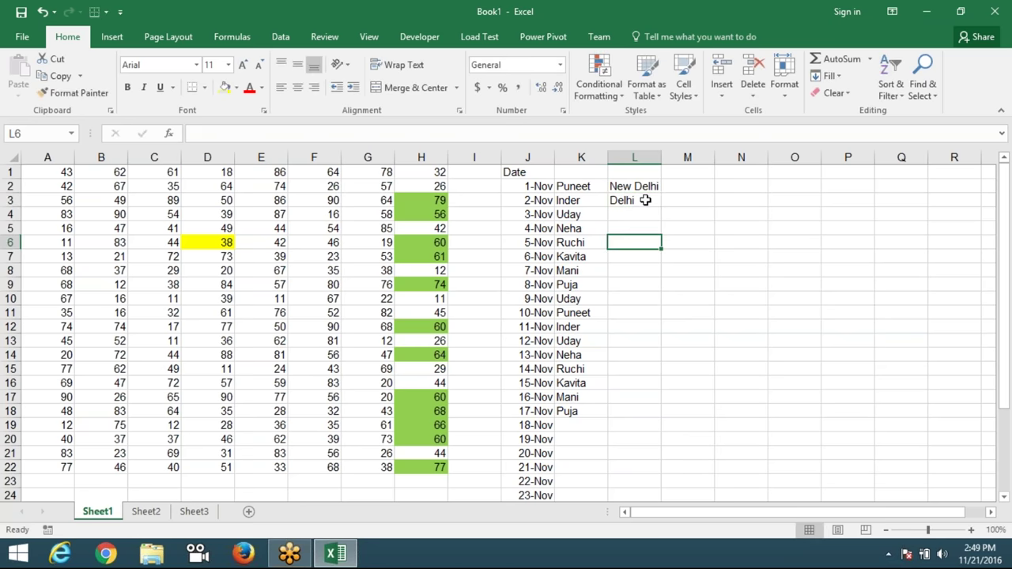
click(645, 201)
drag(657, 207, 658, 332)
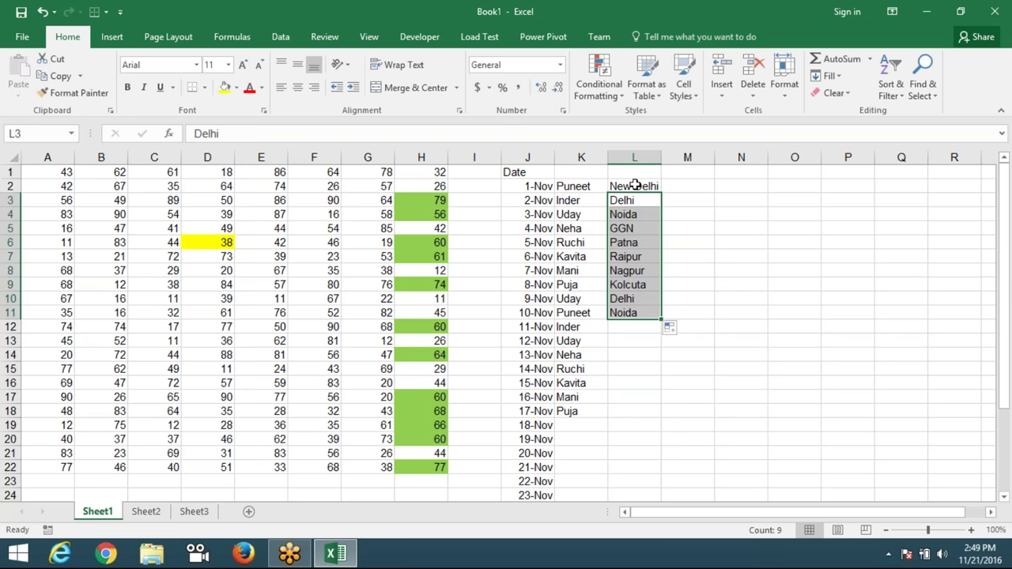
drag(635, 185, 638, 311)
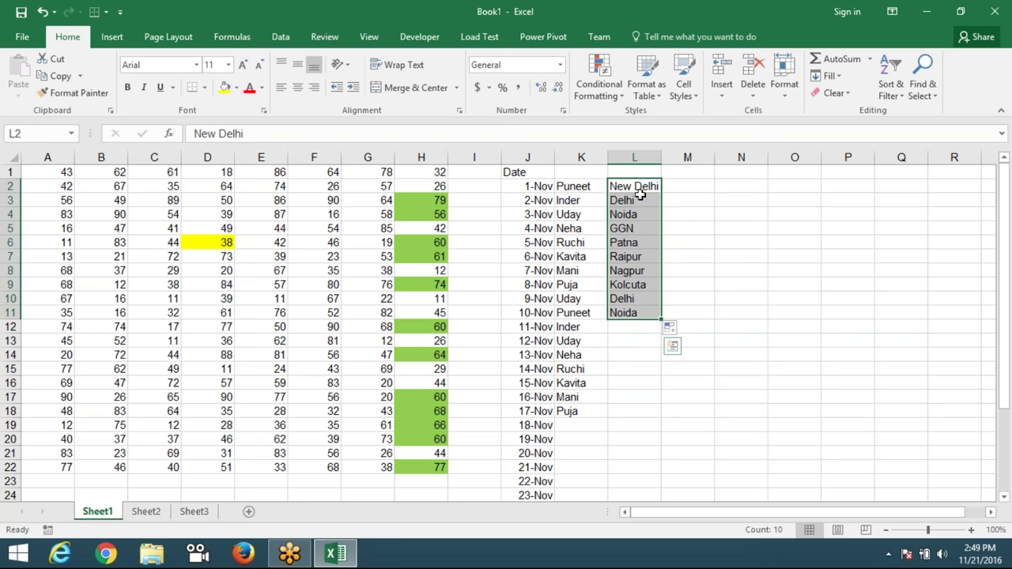
- Preview an Equal To 'Delhi' highlight on the city list, then cancel it
click(598, 86)
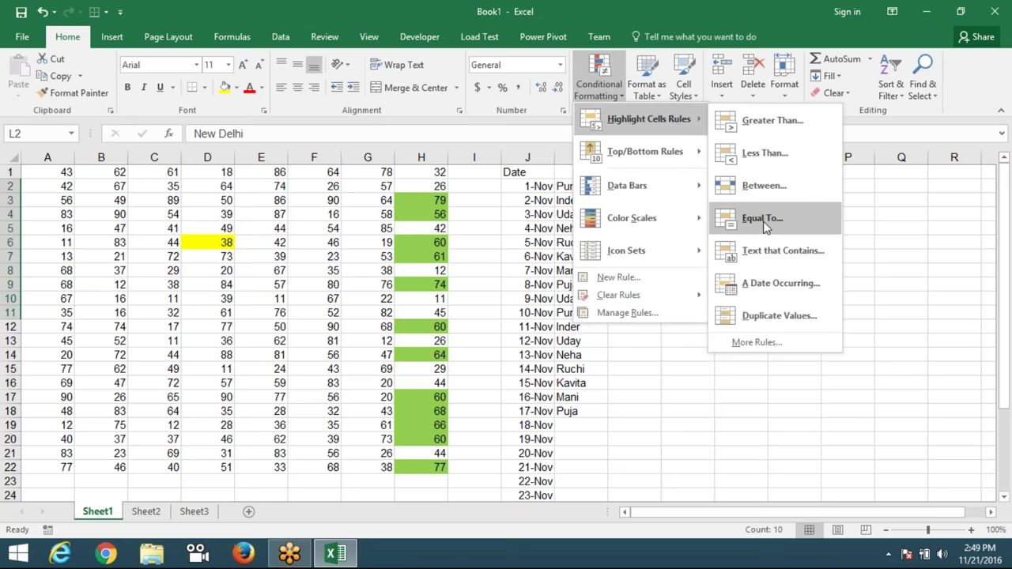
click(762, 218)
text(De)
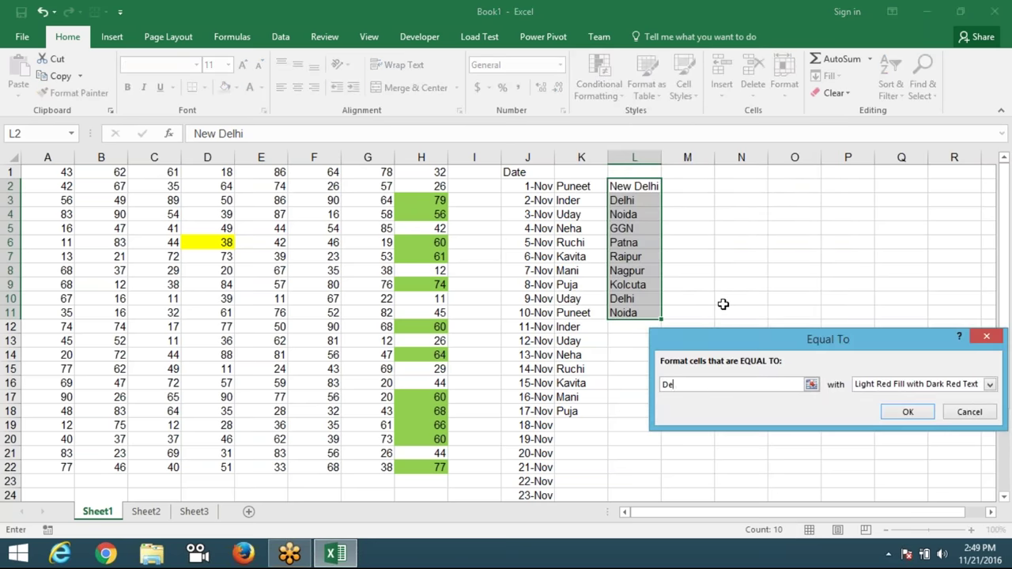
text(lhi)
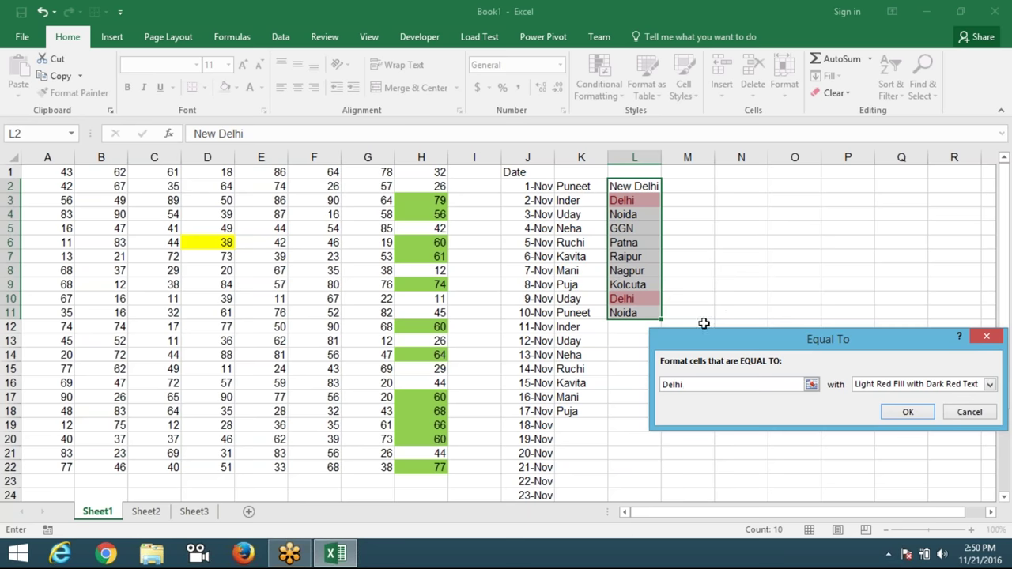
drag(712, 345, 649, 359)
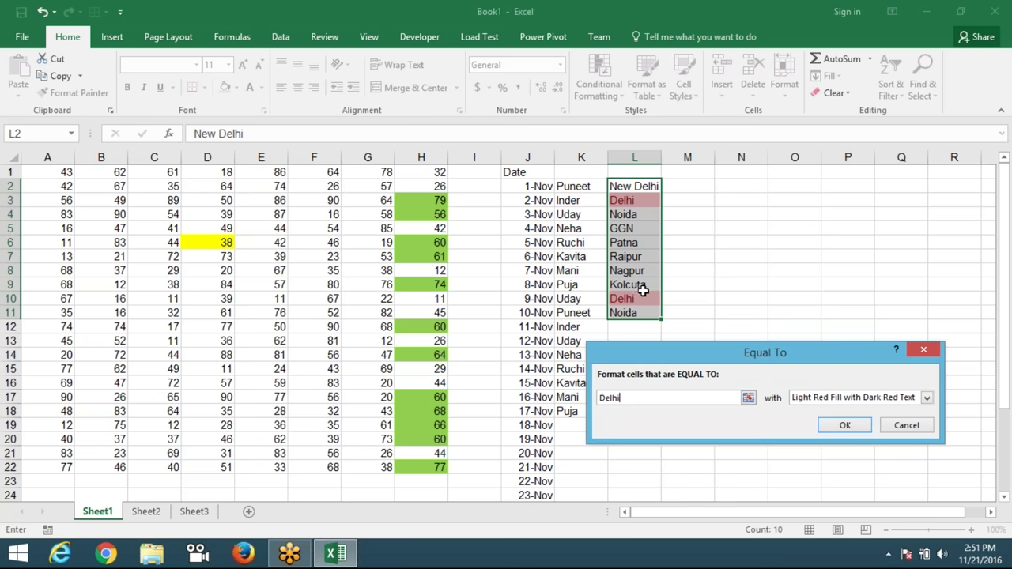
key(Escape)
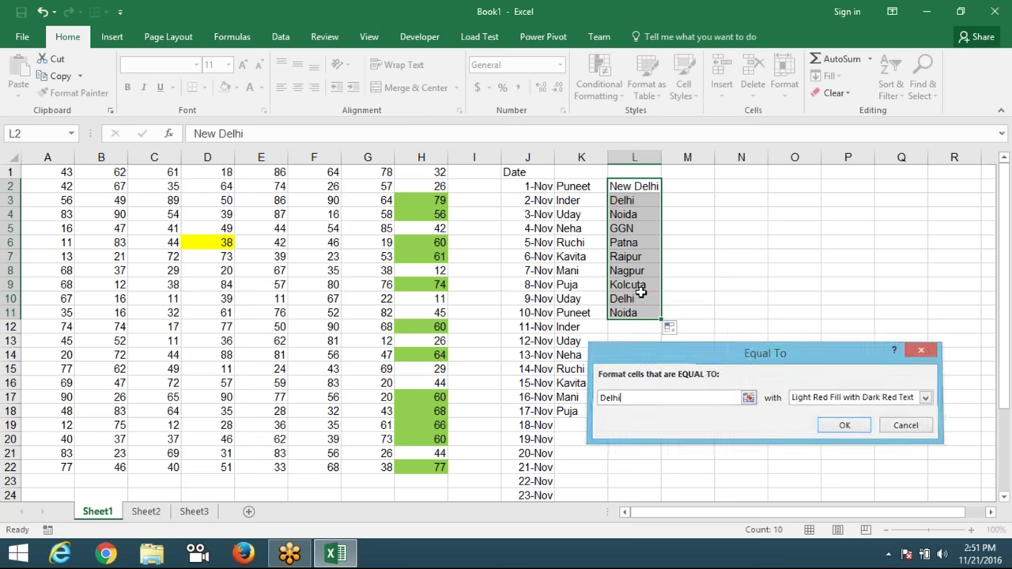
click(599, 79)
mouse_move(648, 119)
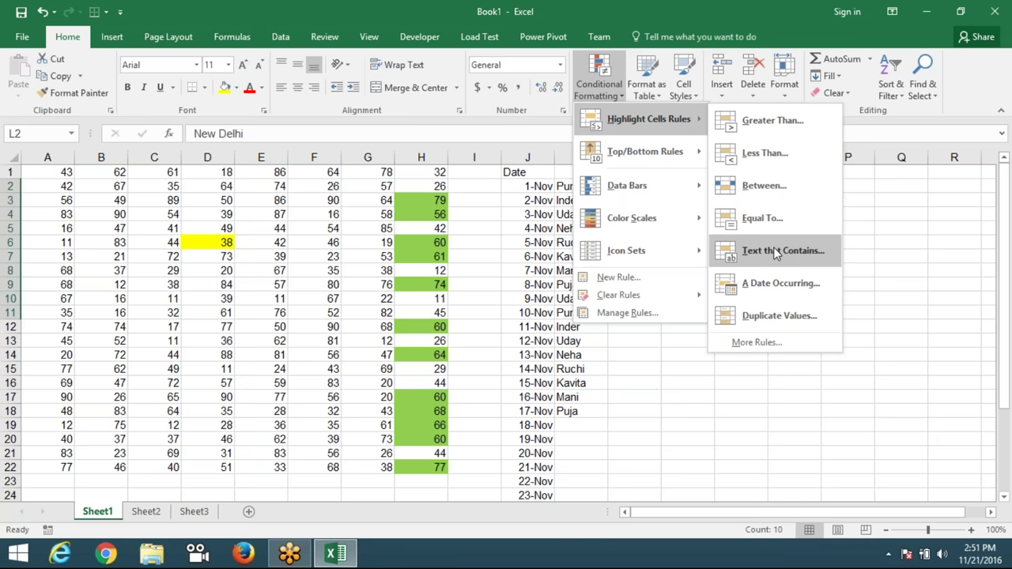
- Preview a Text That Contains 'Delhi' highlight on the cities, then cancel it
click(773, 250)
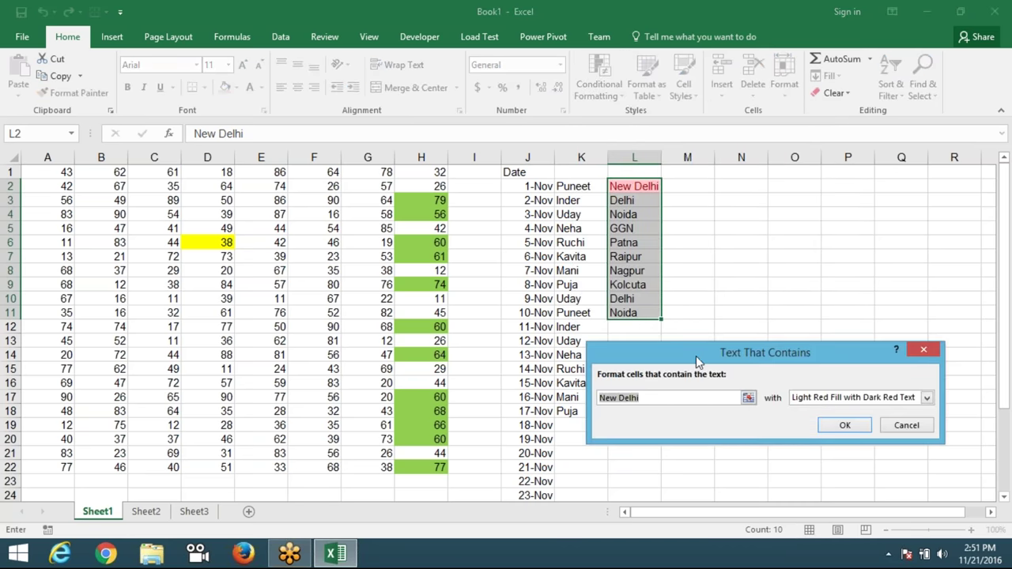
drag(686, 347, 711, 372)
text(Des)
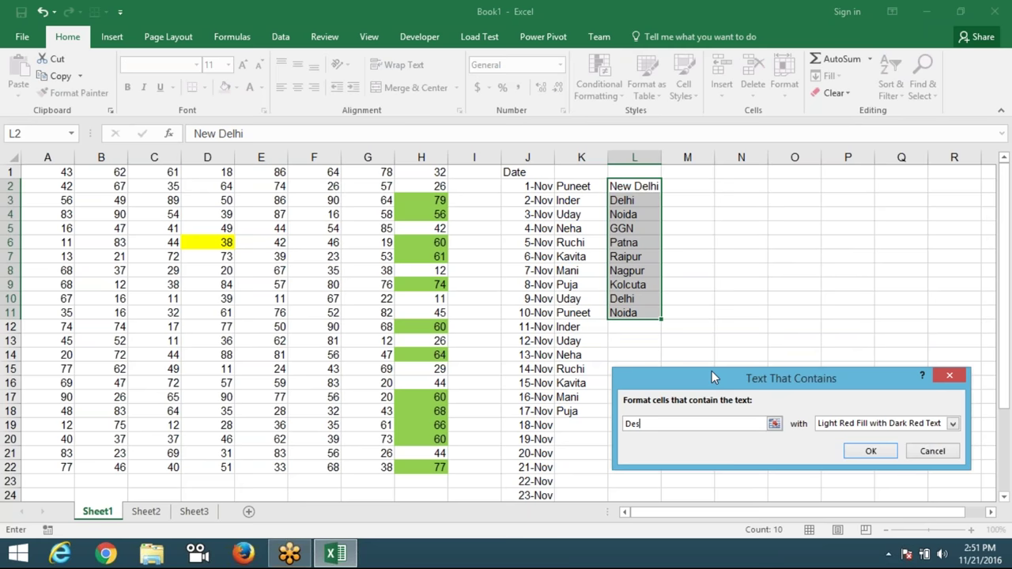
text(lhi)
key(BackSpace)
key(BackSpace)
key(BackSpace)
key(BackSpace)
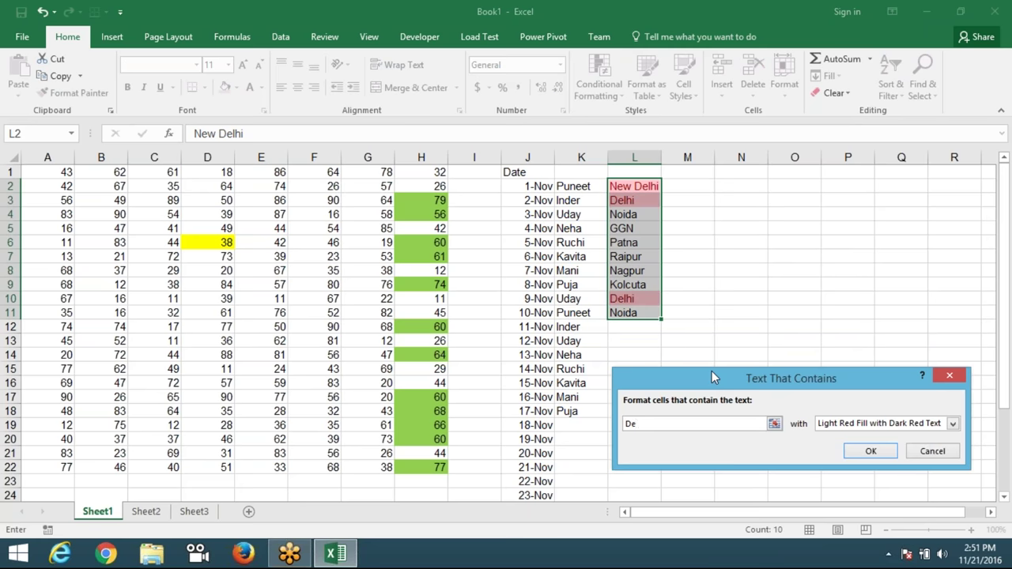
text(l)
text(hi)
key(Escape)
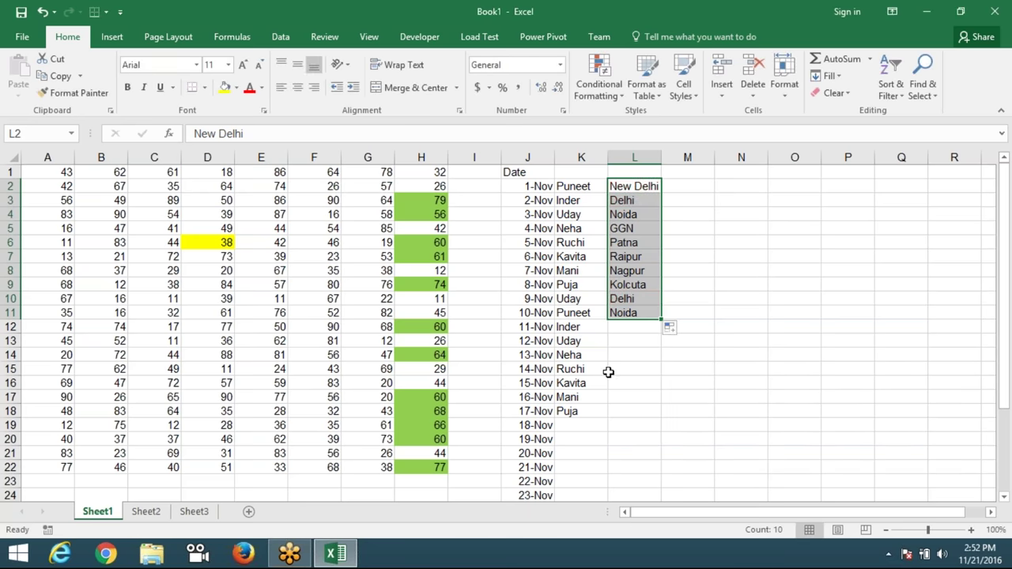
- Select the date range J2:J32
click(609, 371)
drag(533, 188, 528, 382)
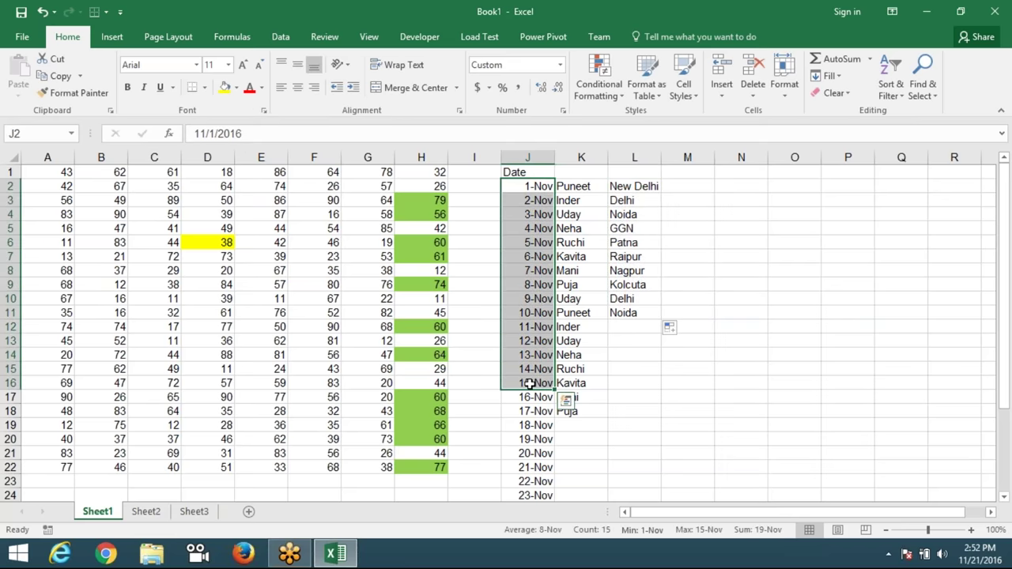
scroll(531, 396, down, 3)
click(534, 479)
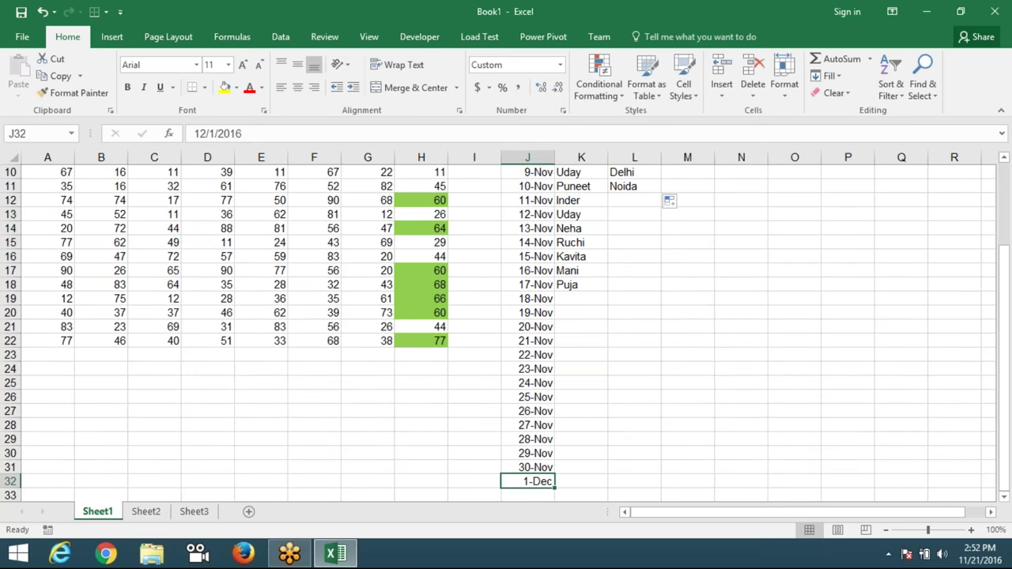
scroll(539, 466, up, 3)
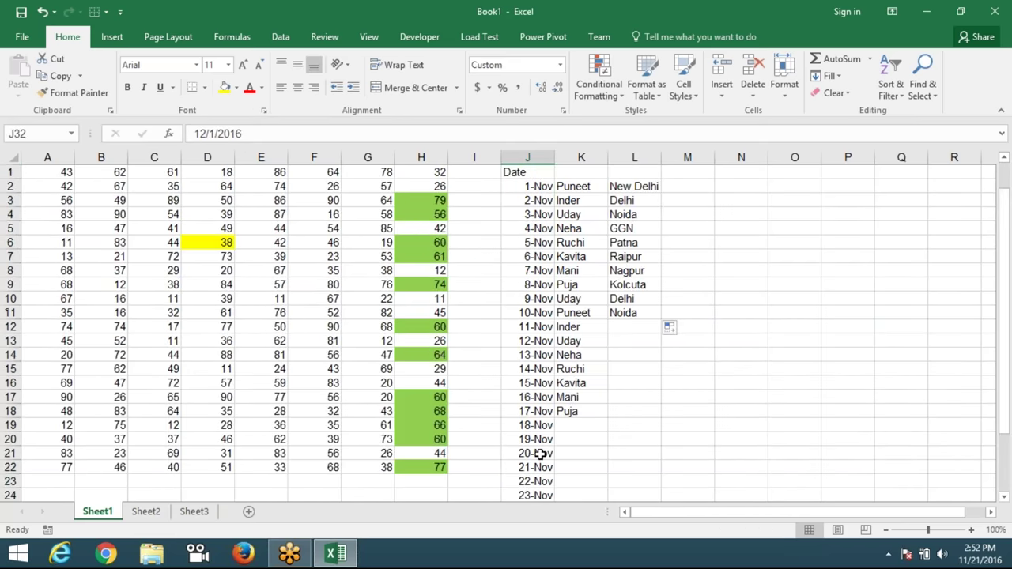
shift+click(537, 191)
scroll(560, 313, down, 4)
scroll(560, 317, up, 4)
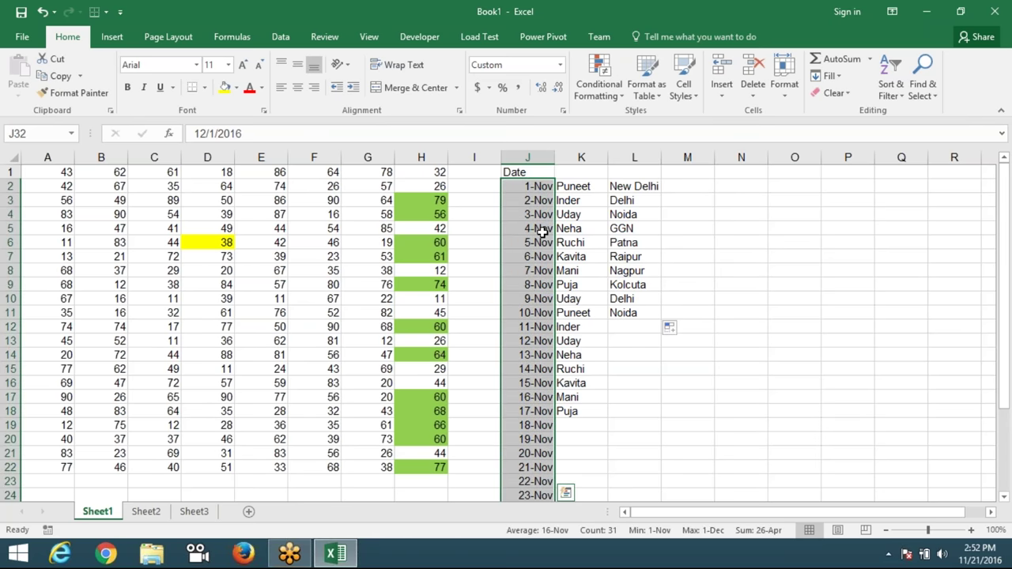
- Preview an Equal To '21-NOV' highlight on the dates, then cancel it
click(599, 87)
mouse_move(648, 118)
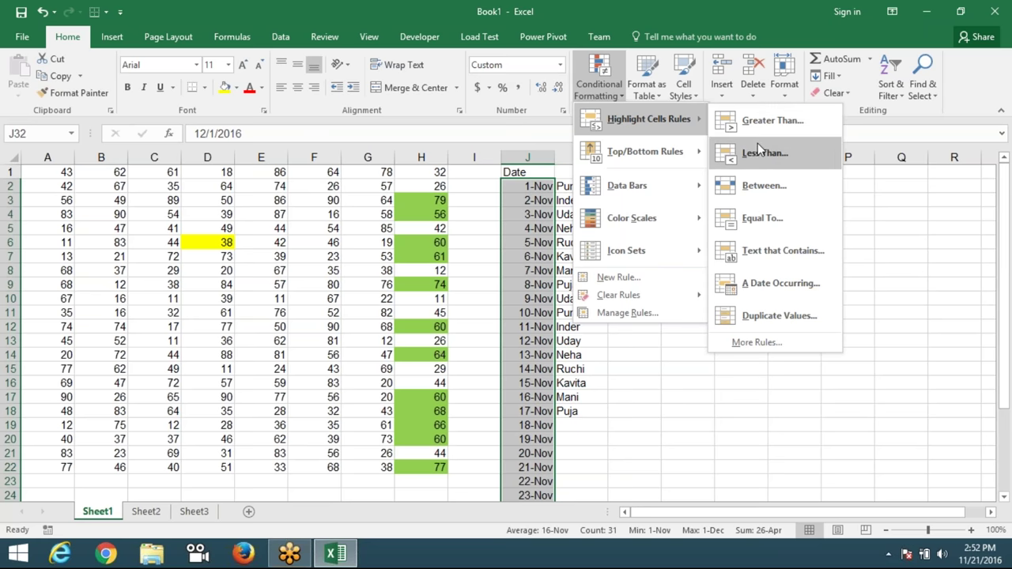
click(774, 217)
text(7-)
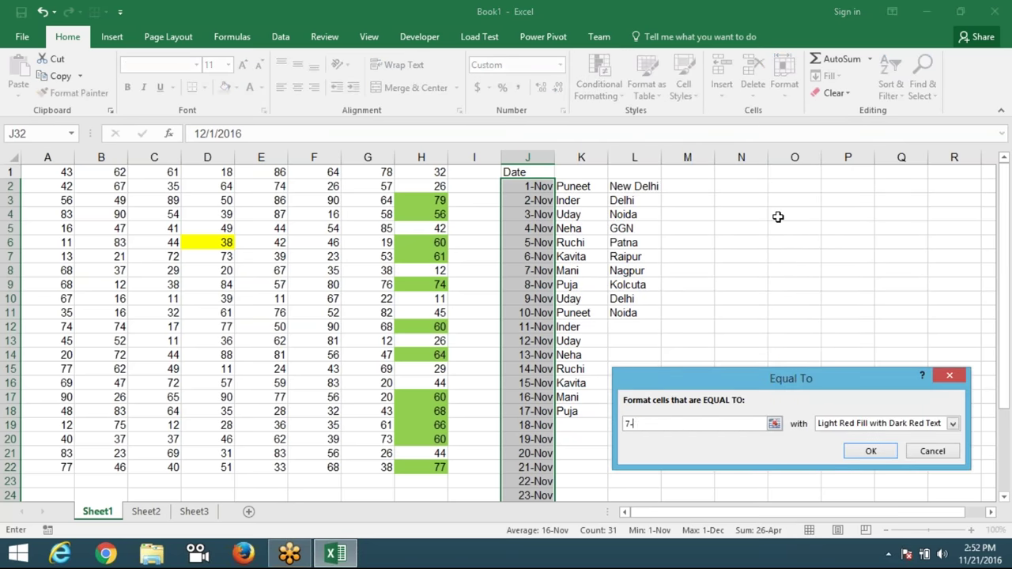
key(BackSpace)
key(BackSpace)
text(21-)
text(N)
text(OV)
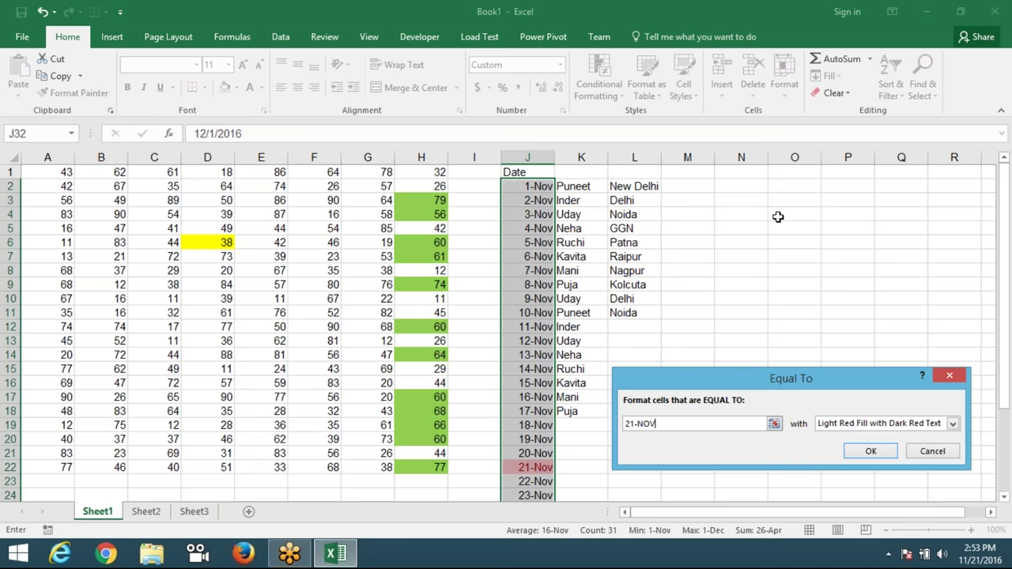
key(Escape)
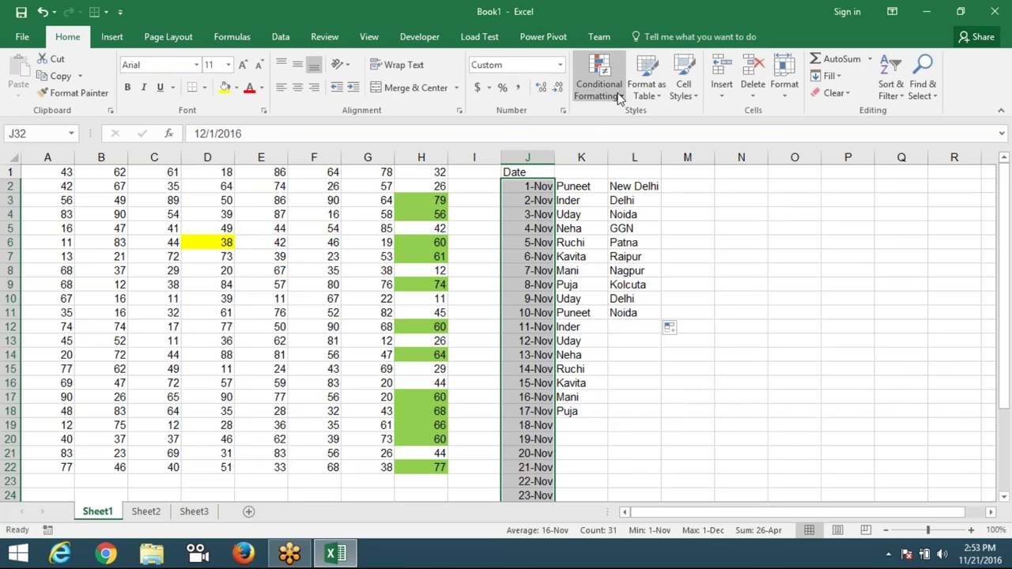
- Apply an A Date Occurring 'Yesterday' rule to J2:J32, highlighting 20-Nov in light red
click(618, 97)
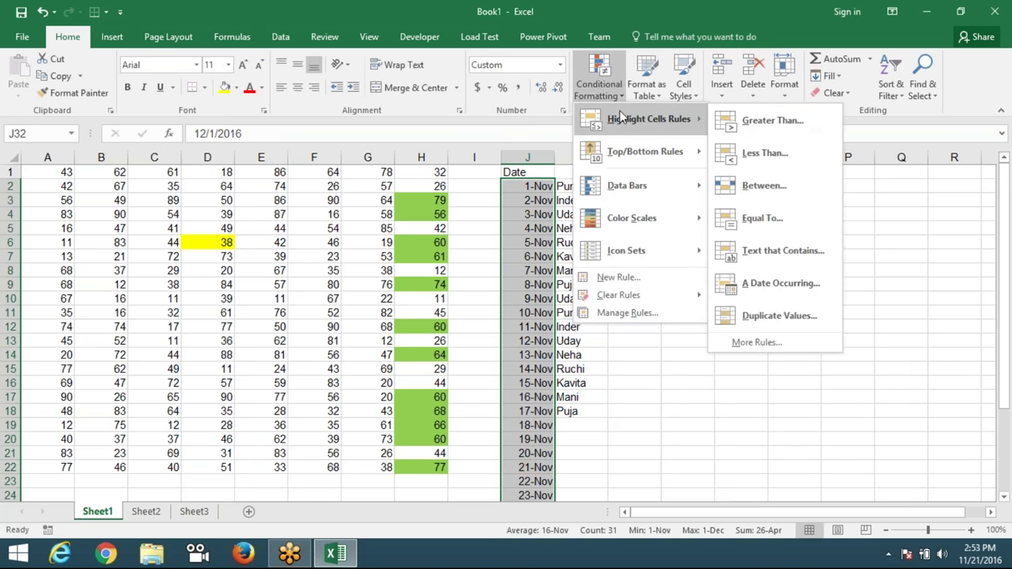
click(764, 286)
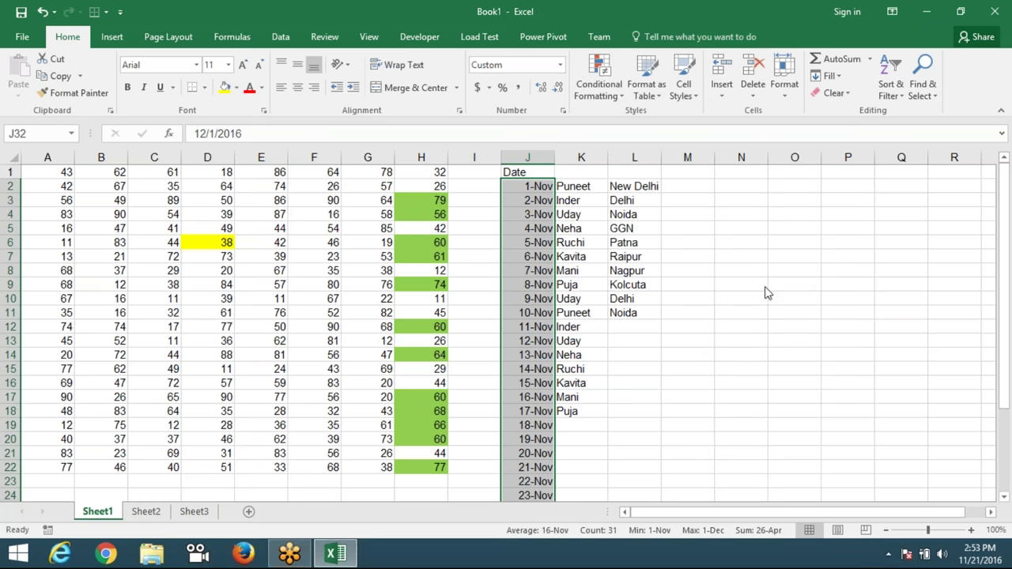
drag(753, 362, 740, 351)
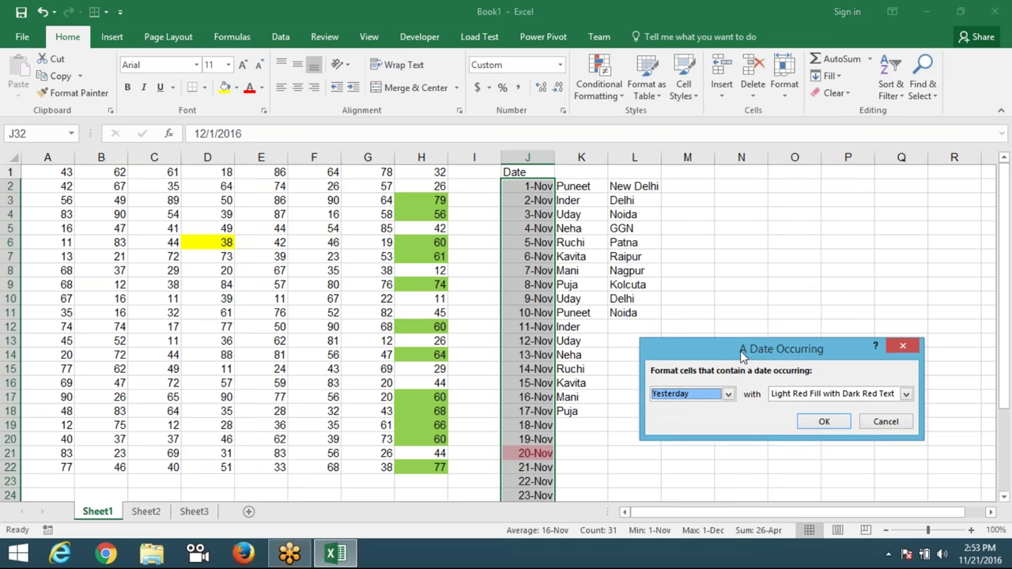
click(721, 395)
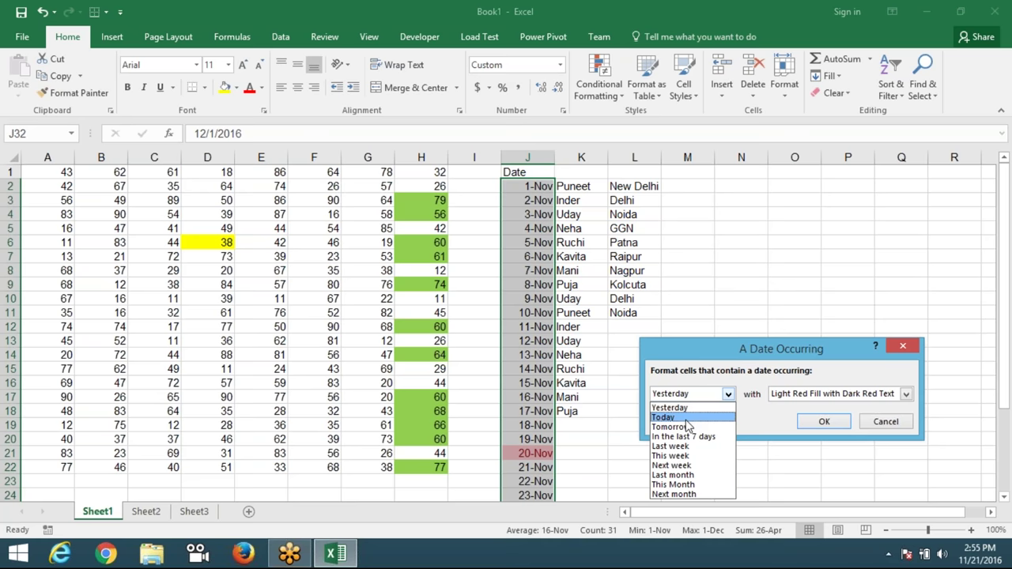
click(685, 408)
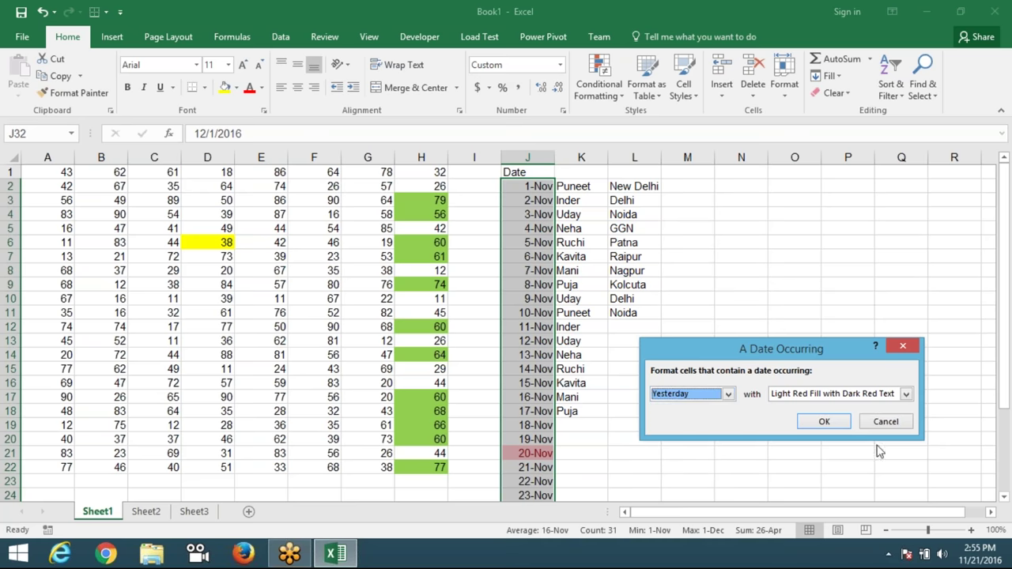
click(823, 422)
click(538, 439)
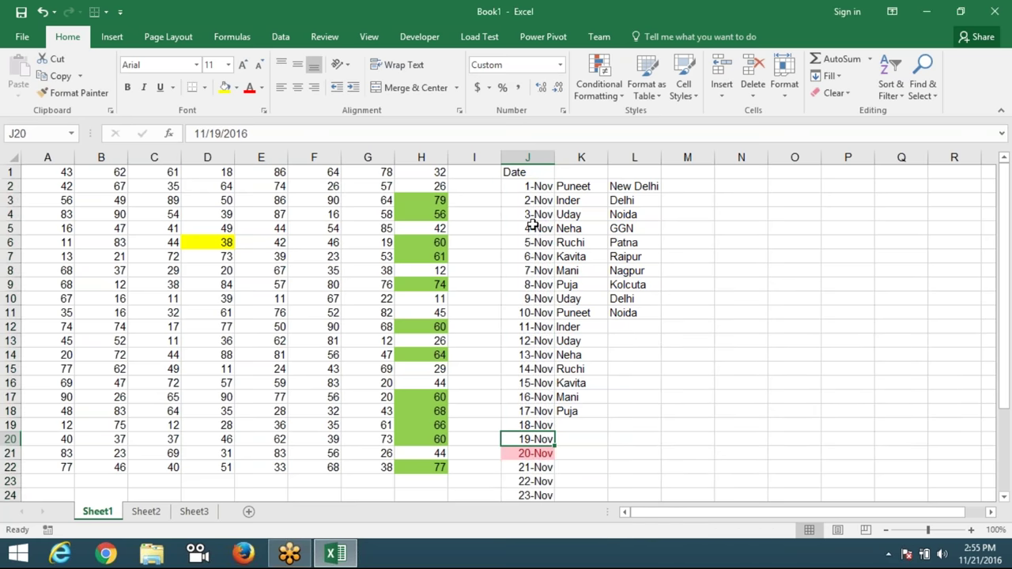
click(527, 158)
click(528, 172)
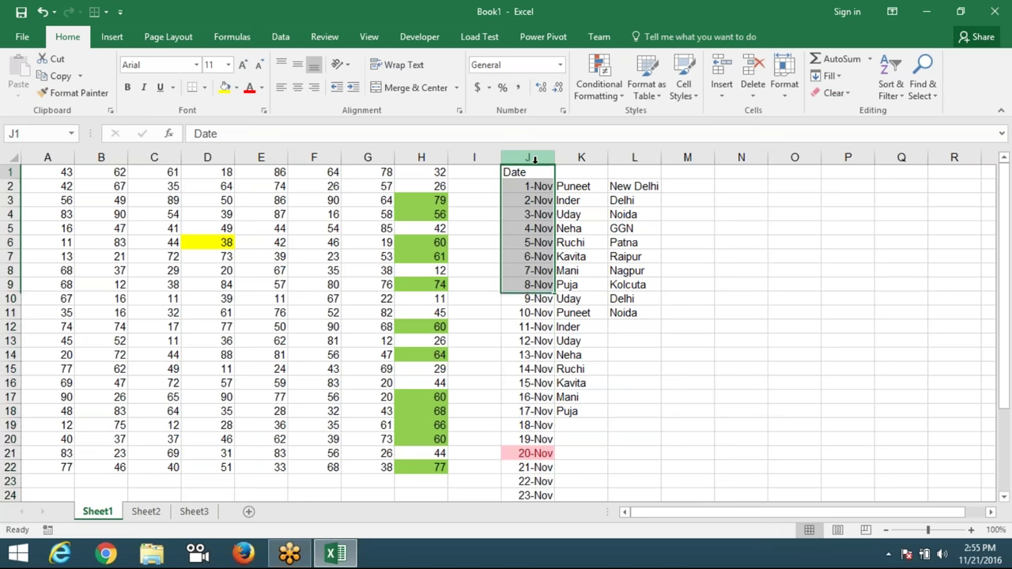
key(ctrl+shift+l)
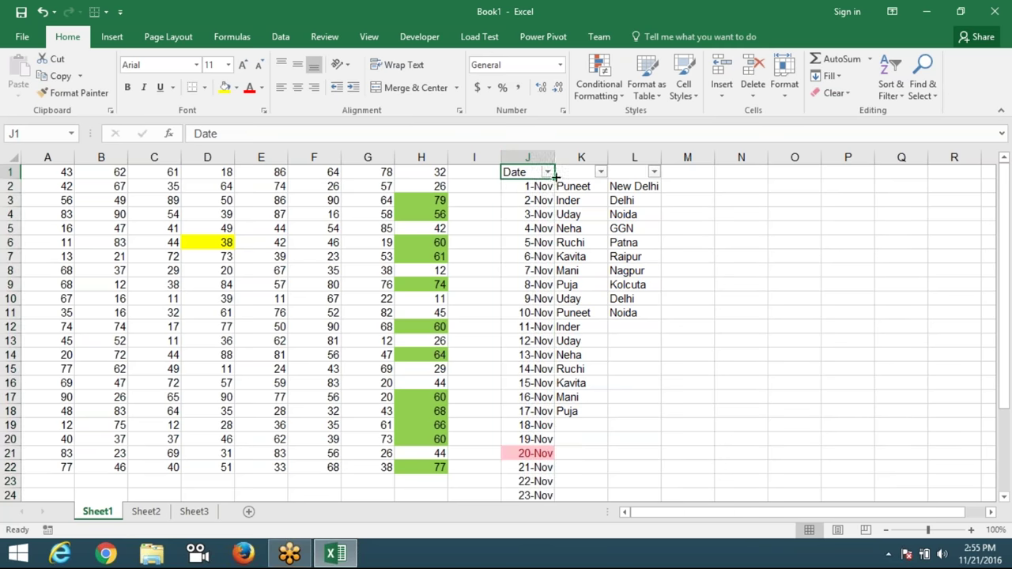
click(547, 172)
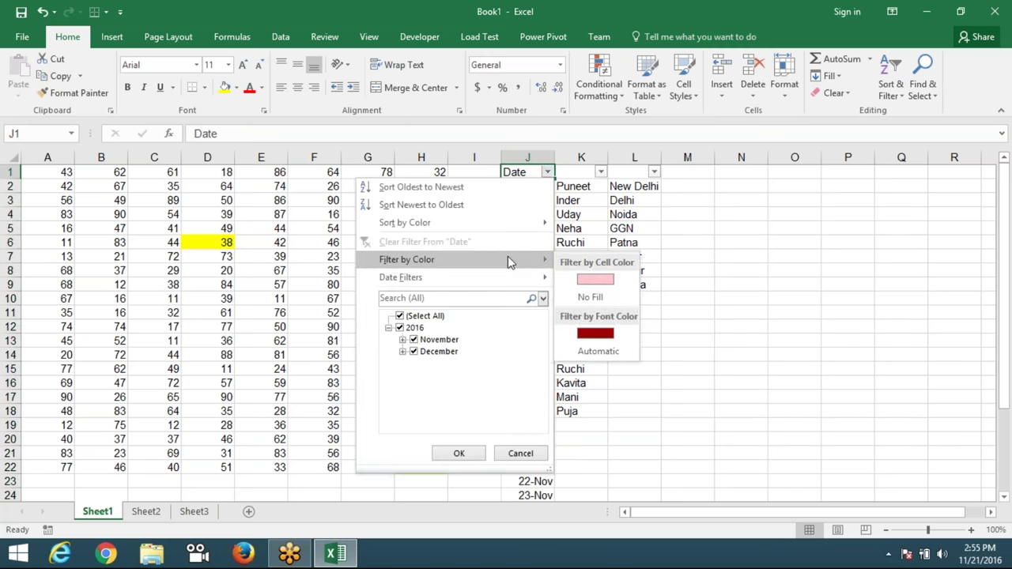
click(566, 280)
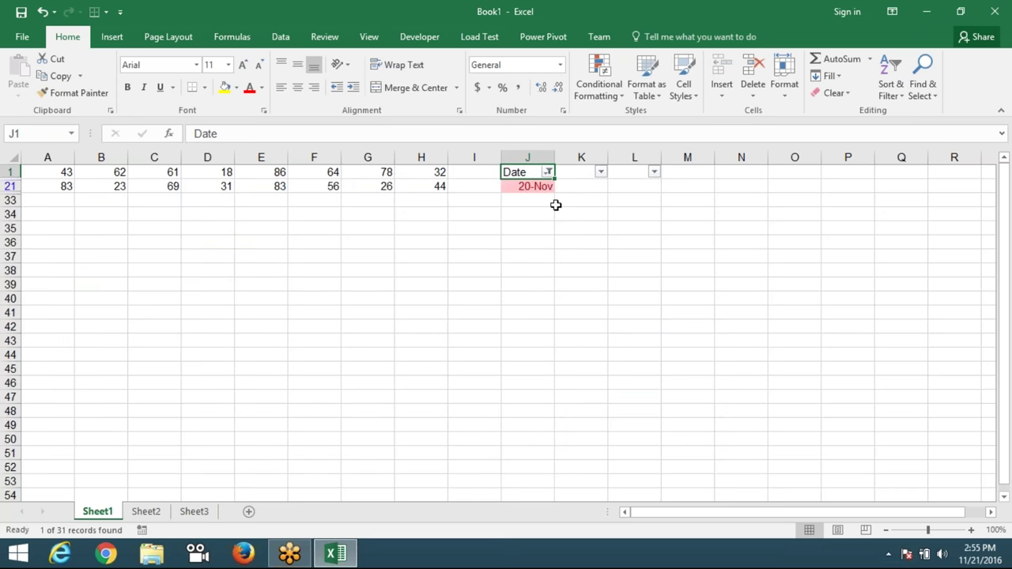
key(Down)
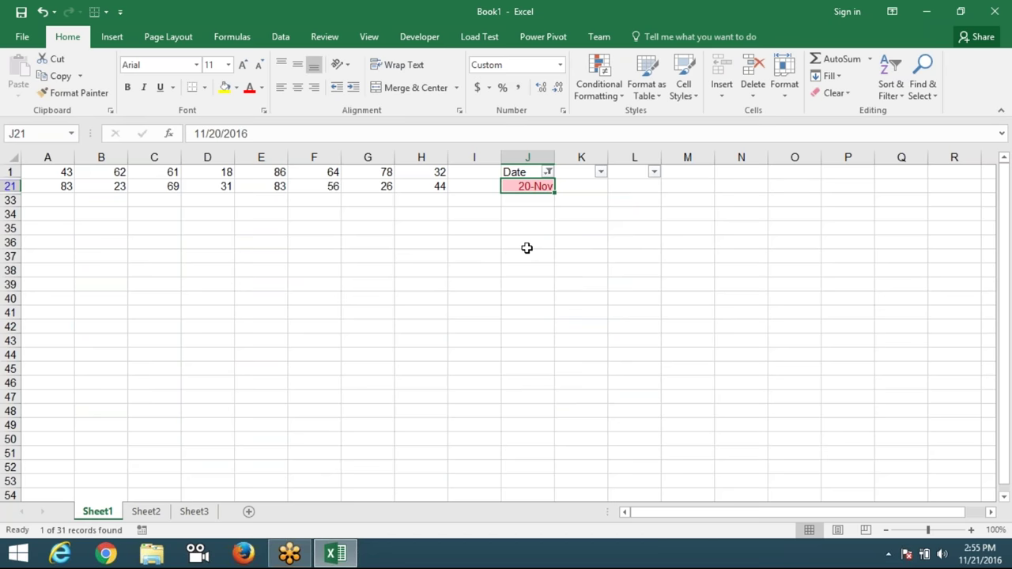
key(ctrl+shift+l)
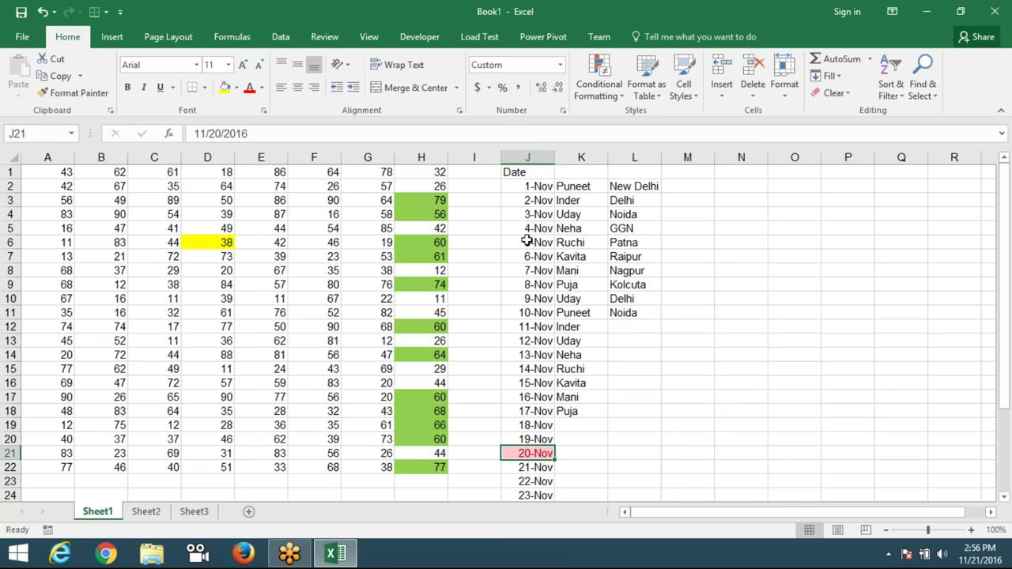
drag(324, 174, 327, 466)
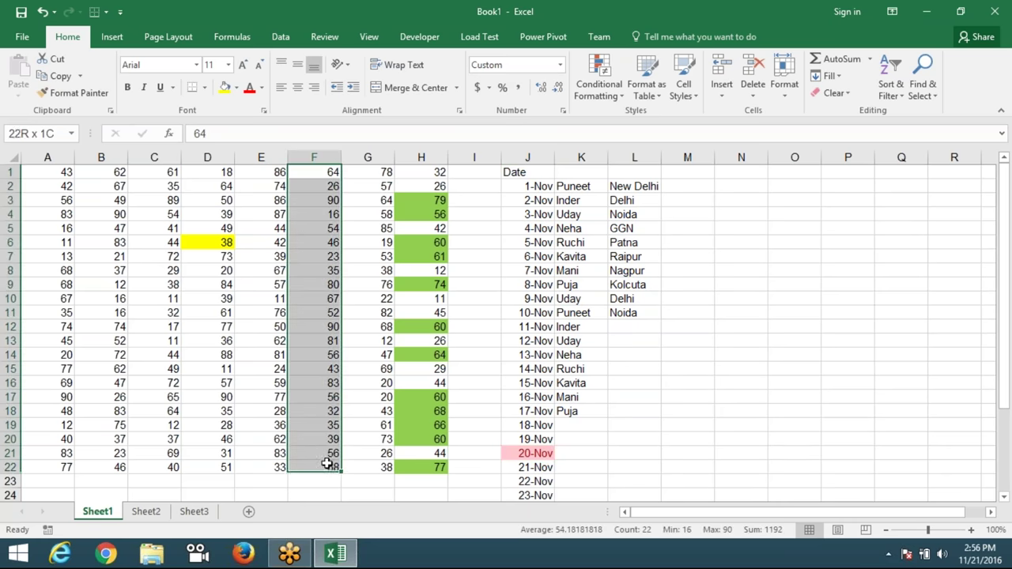
- Apply a Duplicate Values rule with light red fill to column F
click(598, 86)
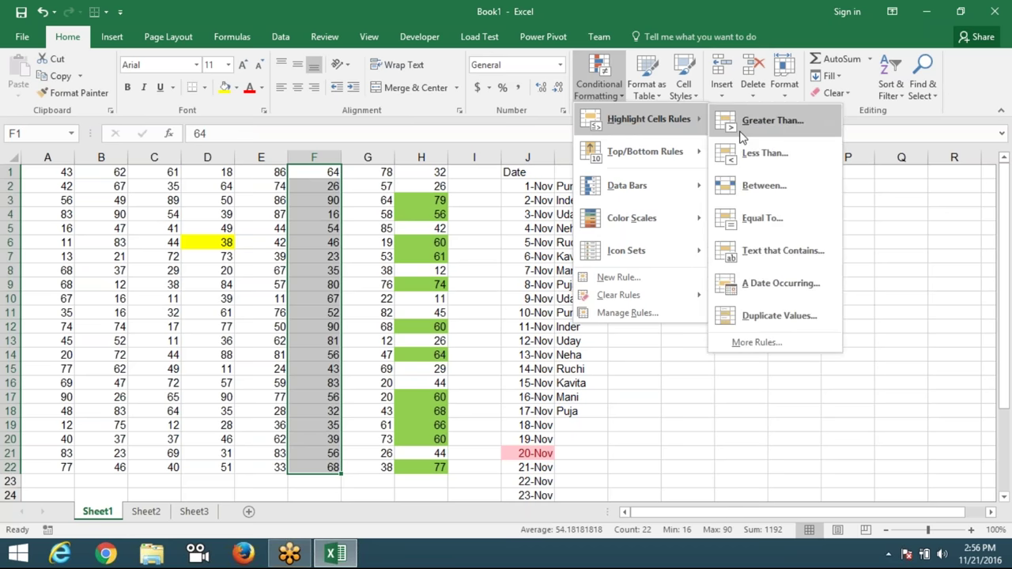
click(764, 316)
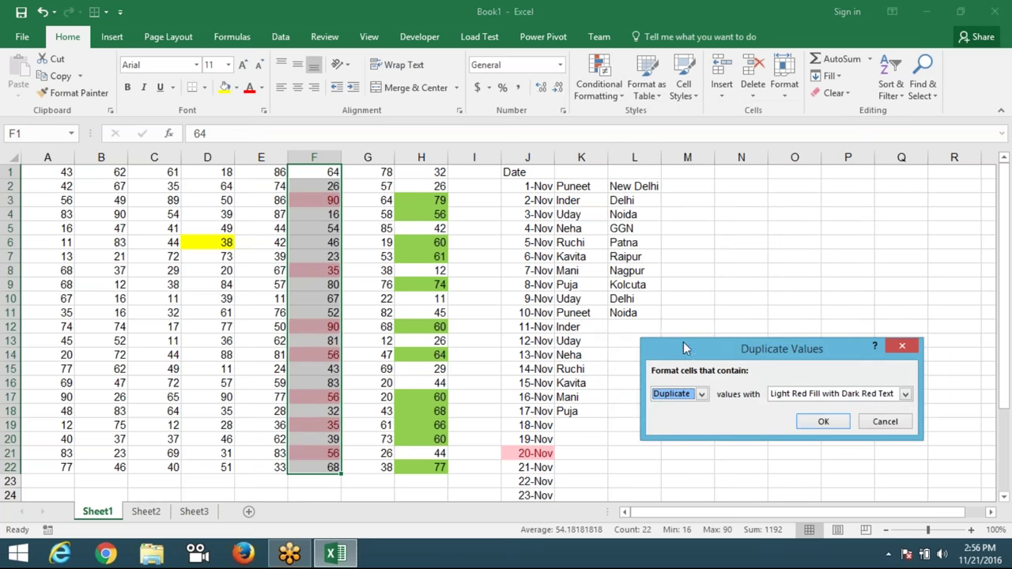
drag(684, 348, 615, 277)
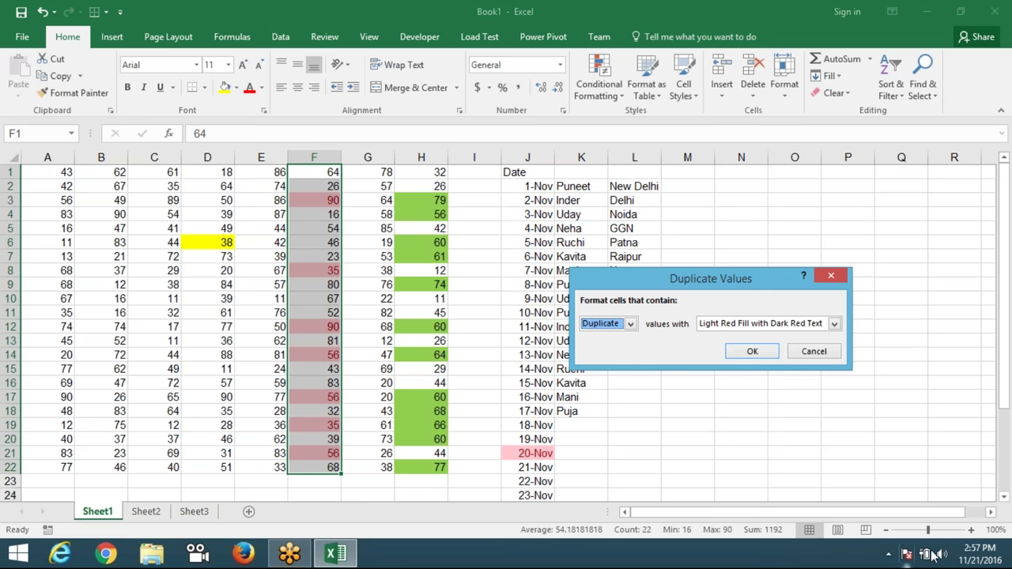
click(888, 555)
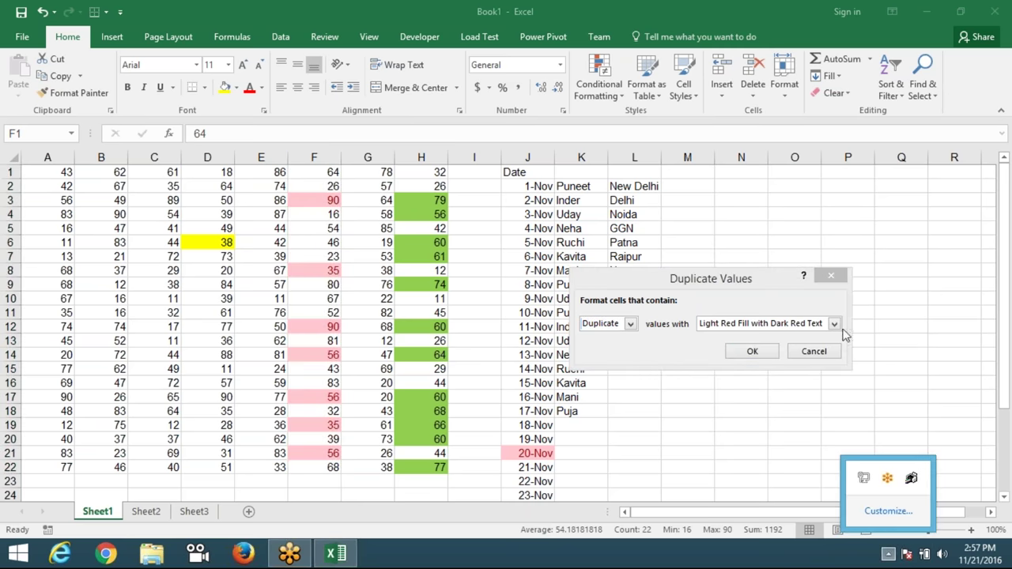
click(821, 184)
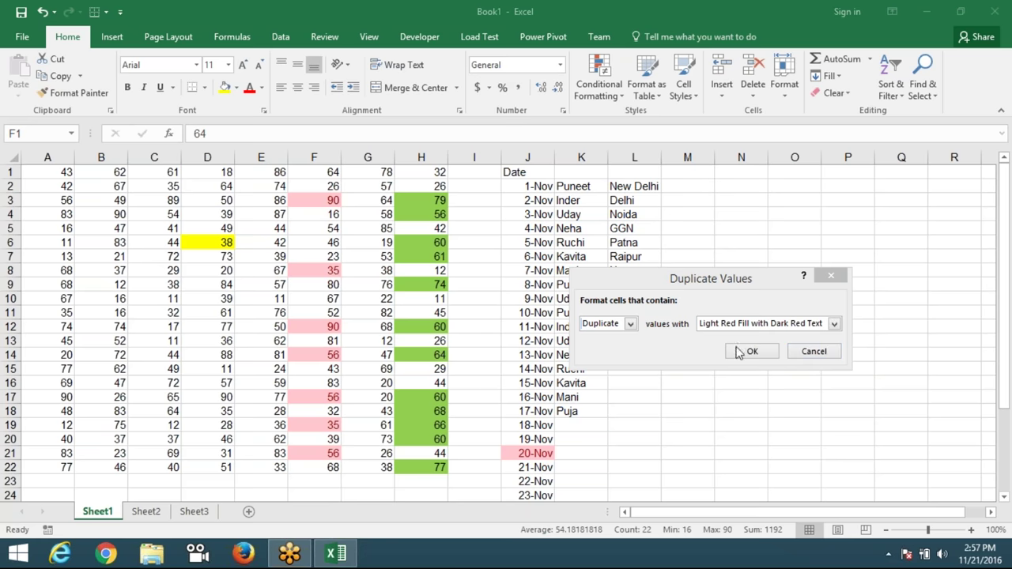
click(807, 356)
- On Sheet2, enter the header 'a/c' in A1, correcting the earlier 'a/C'
click(147, 512)
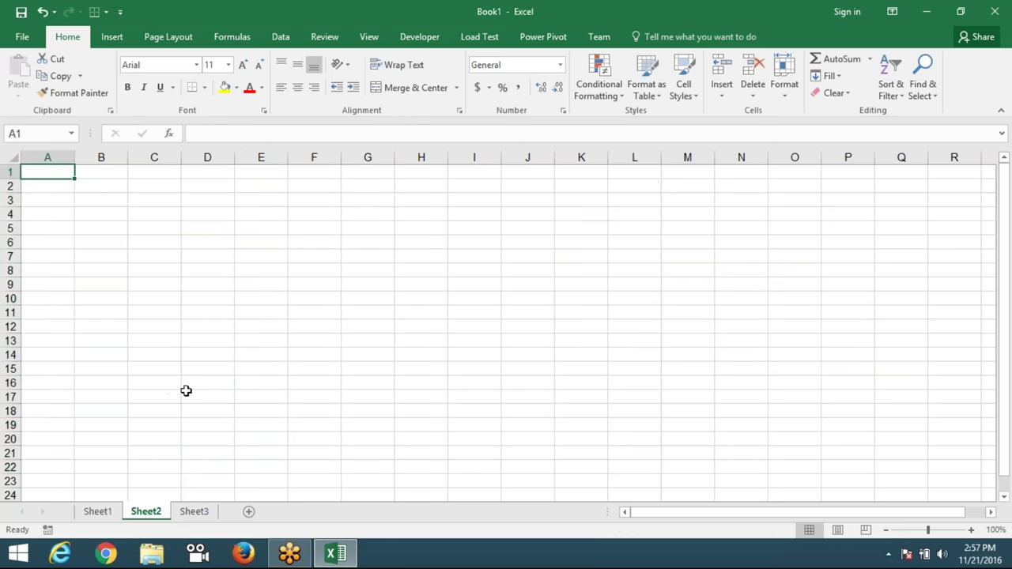
text(a/)
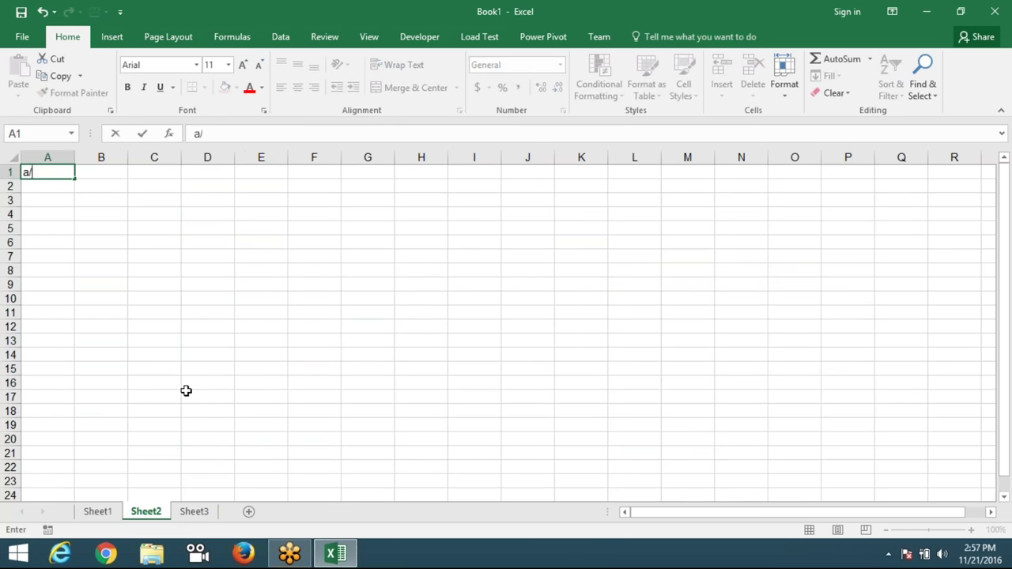
text(C)
key(Return)
key(Up)
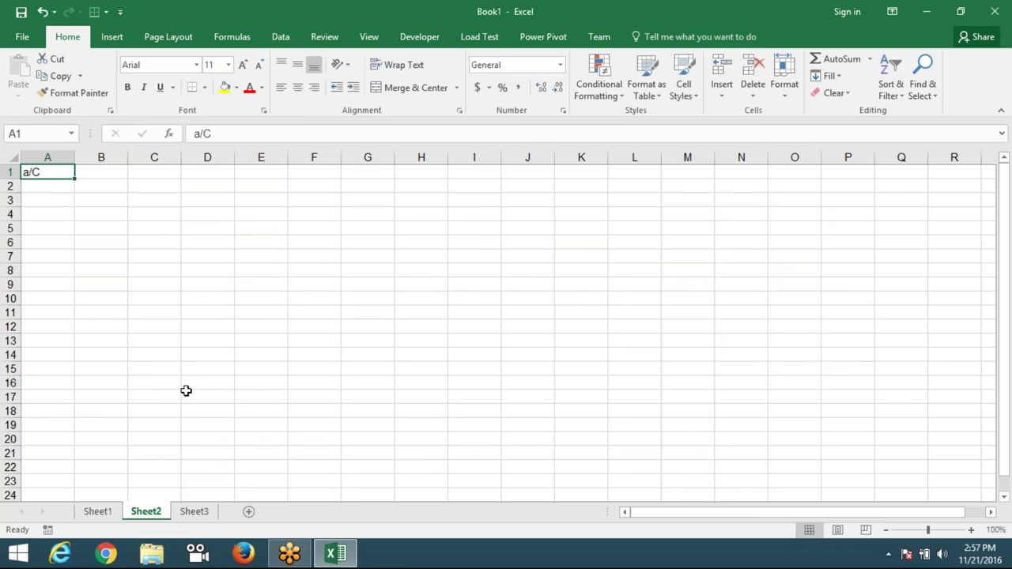
text(a/c)
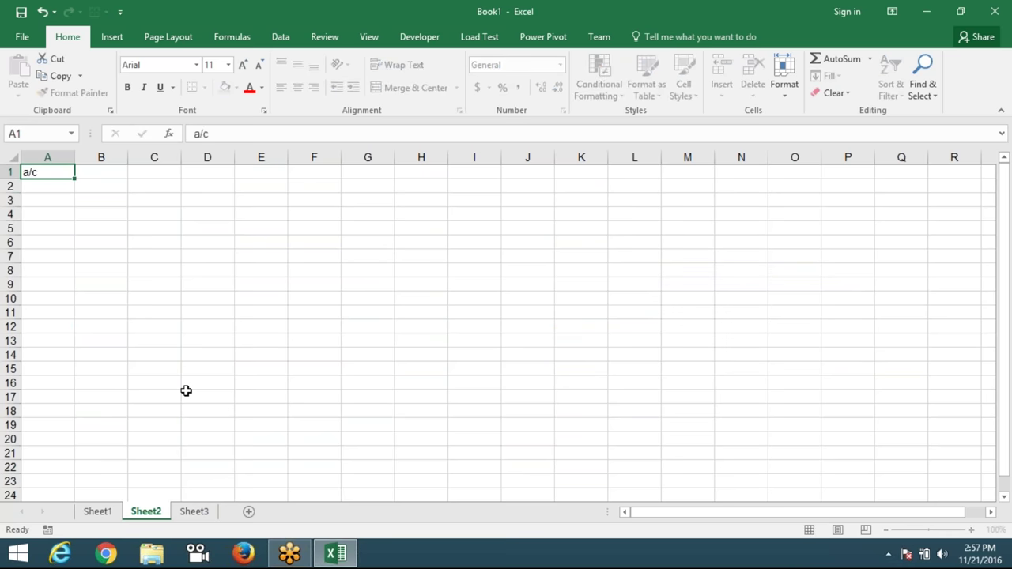
key(Return)
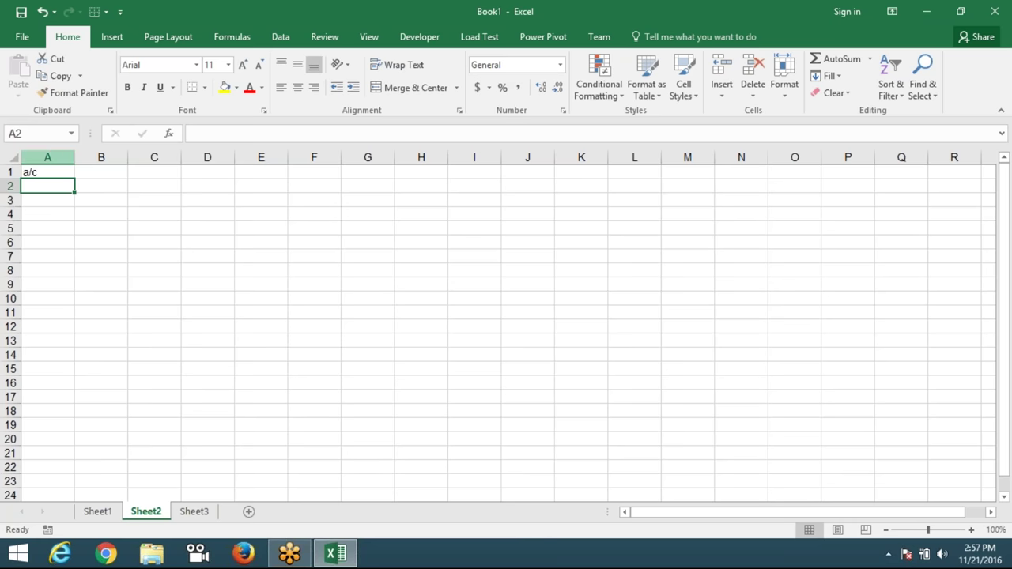
- Add a Duplicate Values rule to Sheet2 column A using Light Red Fill with Dark Red Text
click(49, 155)
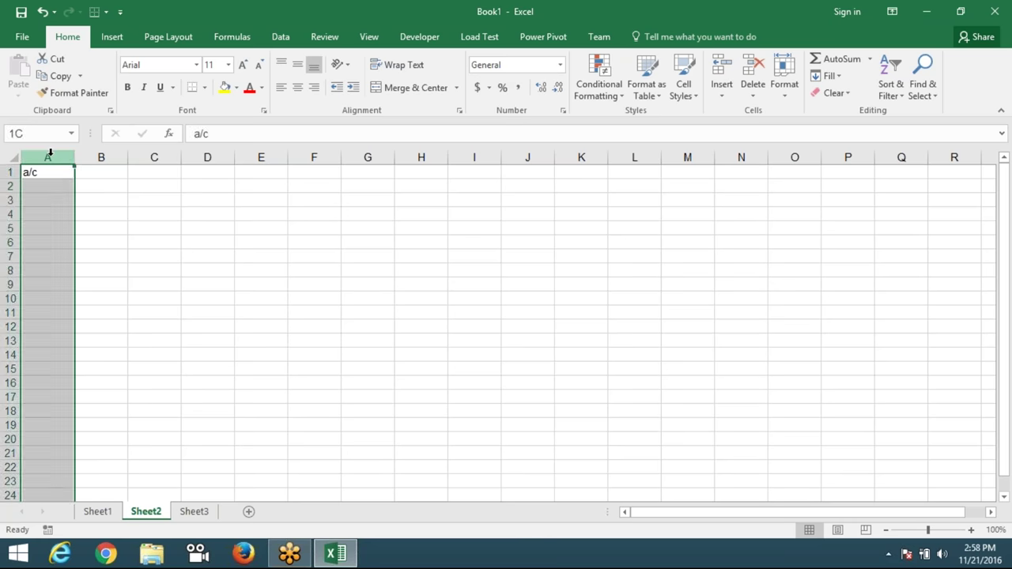
click(594, 94)
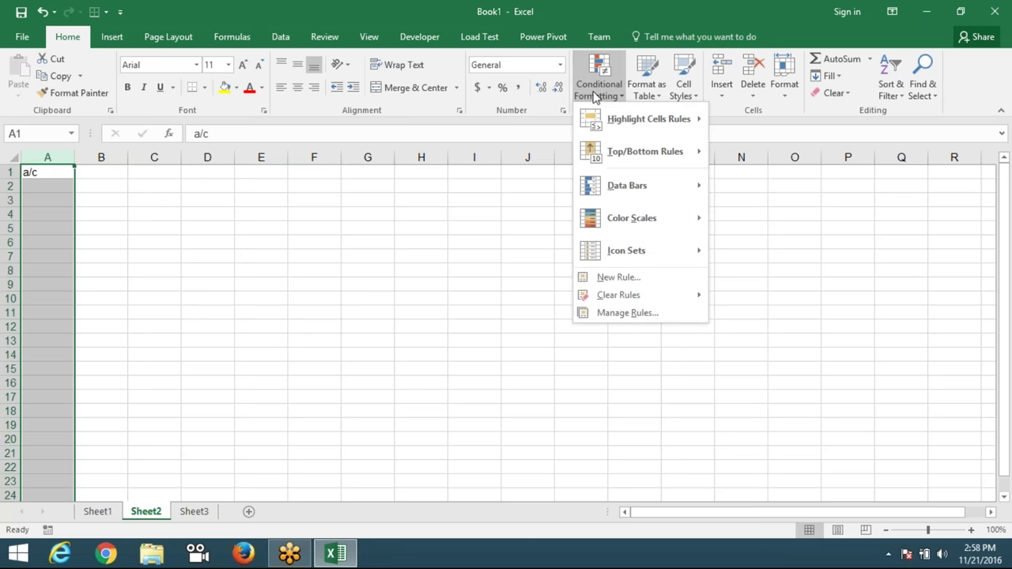
mouse_move(642, 119)
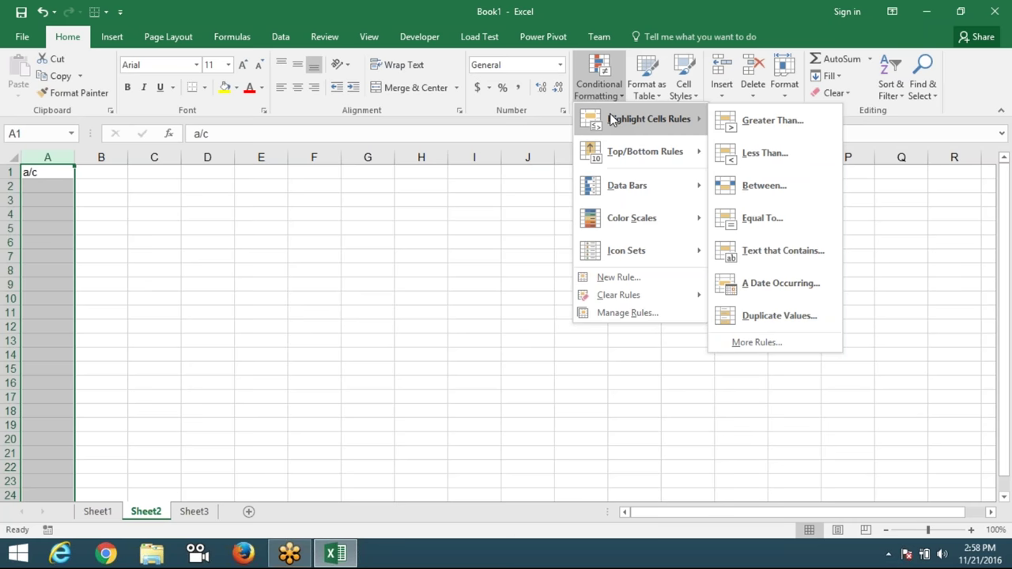
click(791, 309)
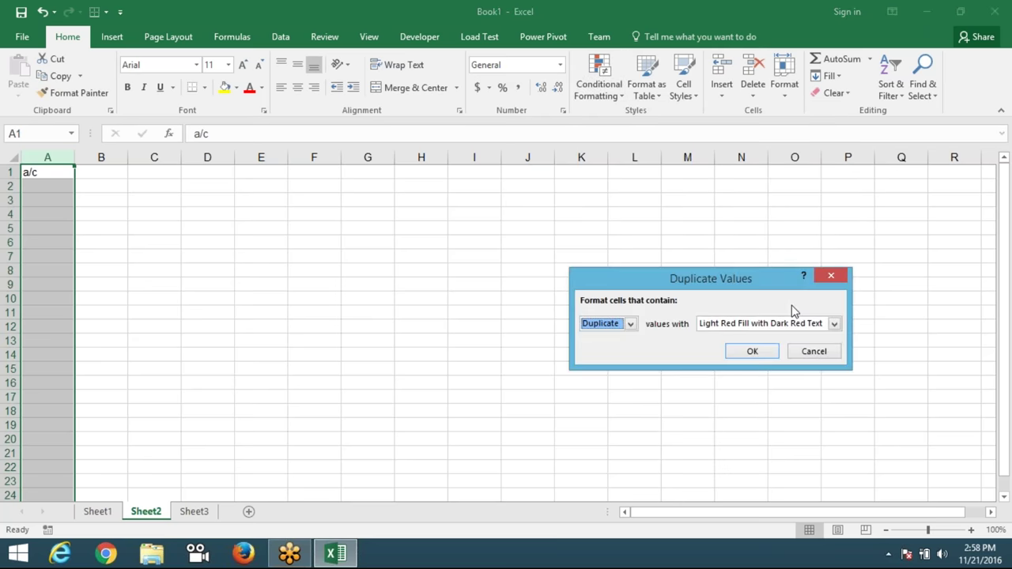
click(765, 331)
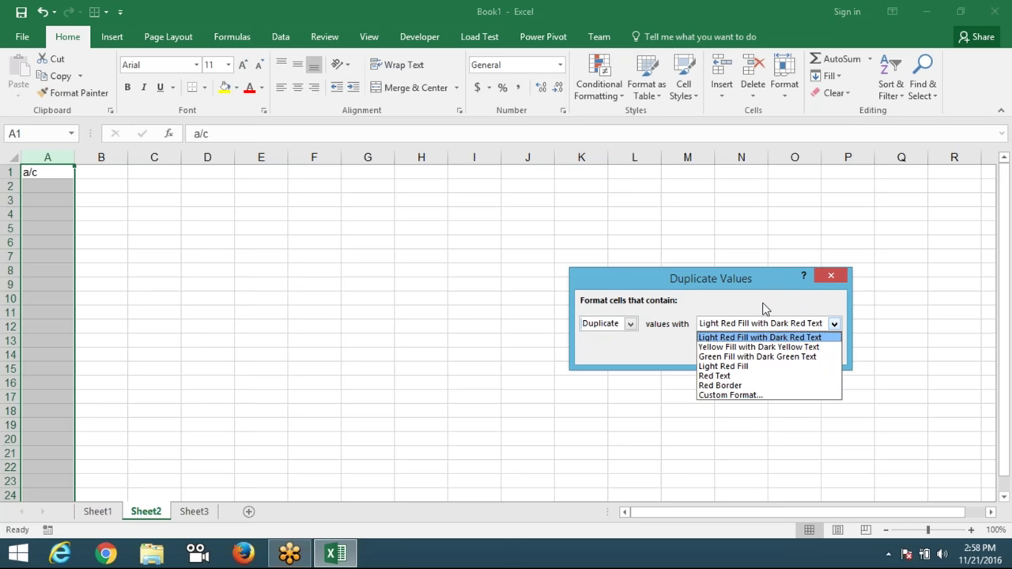
click(764, 320)
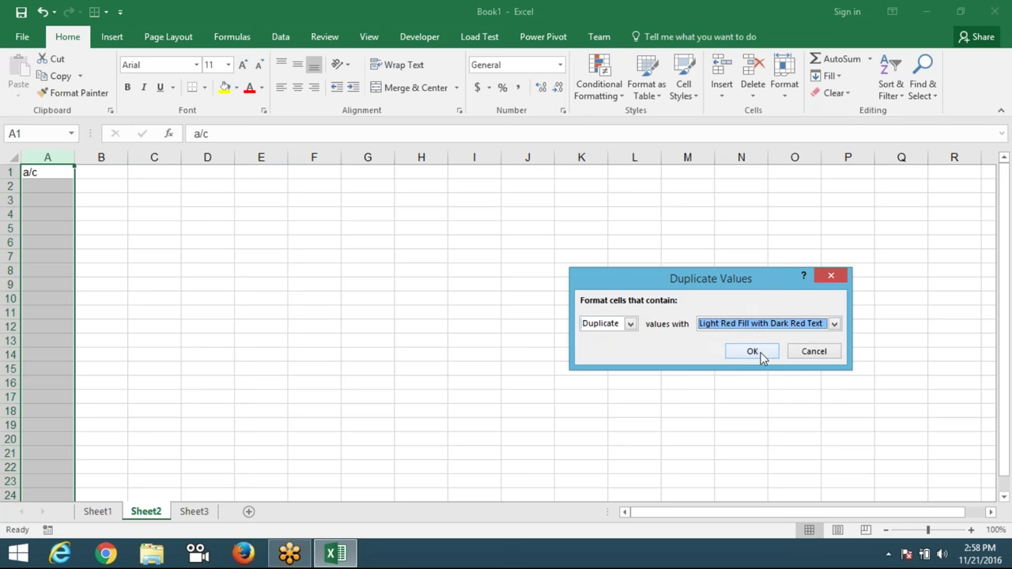
click(761, 357)
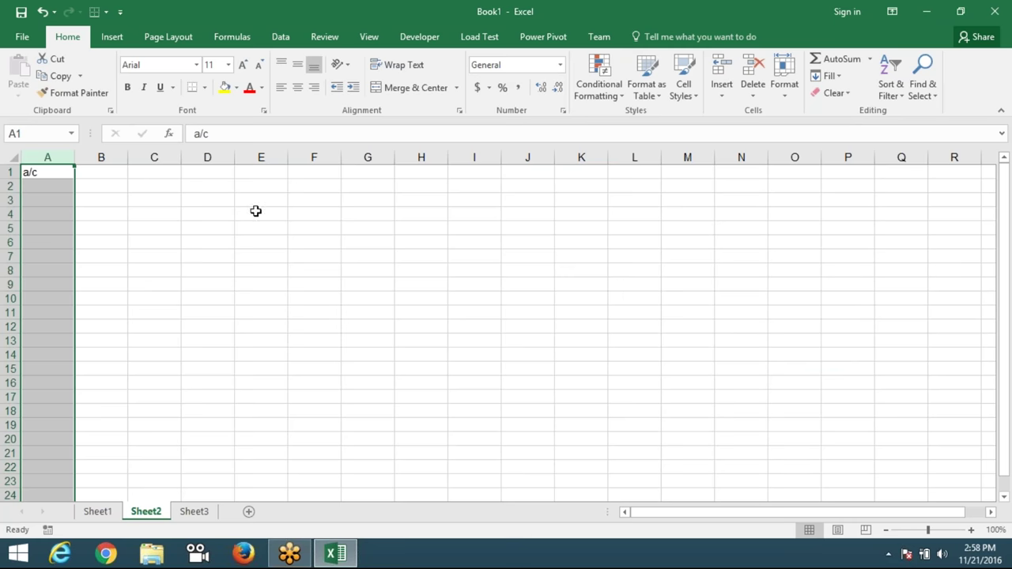
click(64, 190)
- Enter 2 in both A2 and A7 so they highlight as duplicates, then show the desktop
text(2)
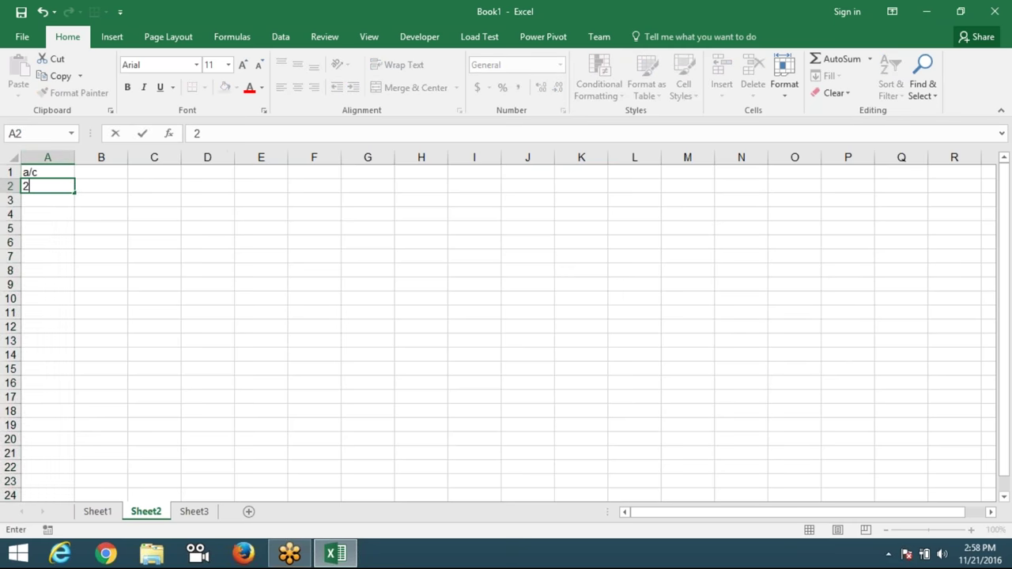
key(Return)
key(Down)
key(Down)
key(Down)
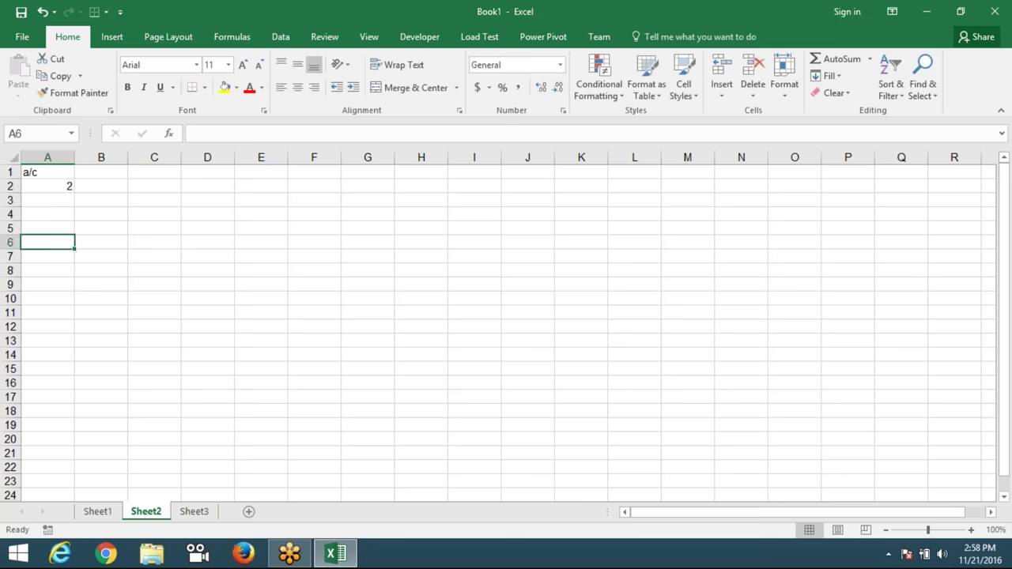
key(Down)
text(2)
key(Return)
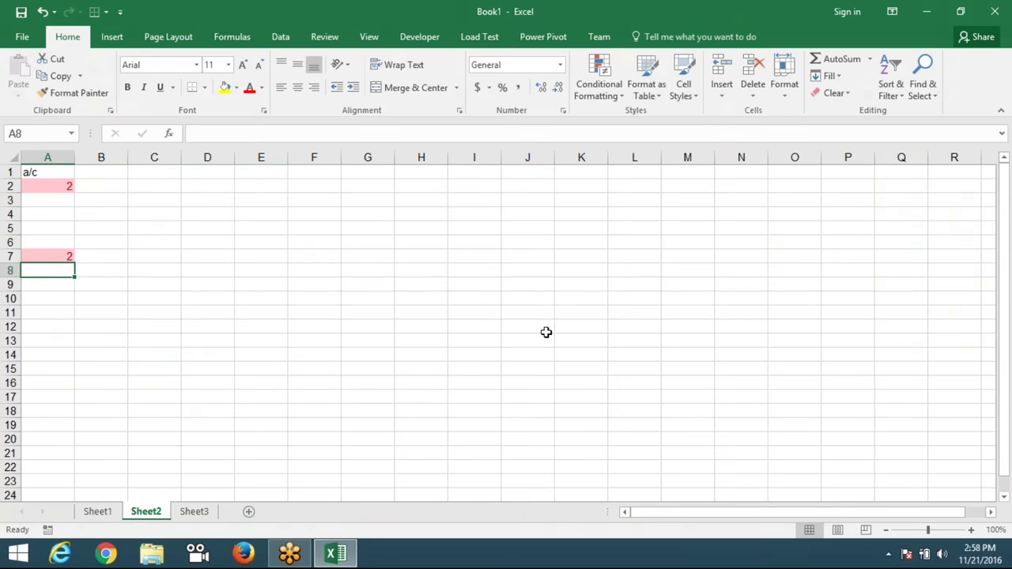
key(super+d)
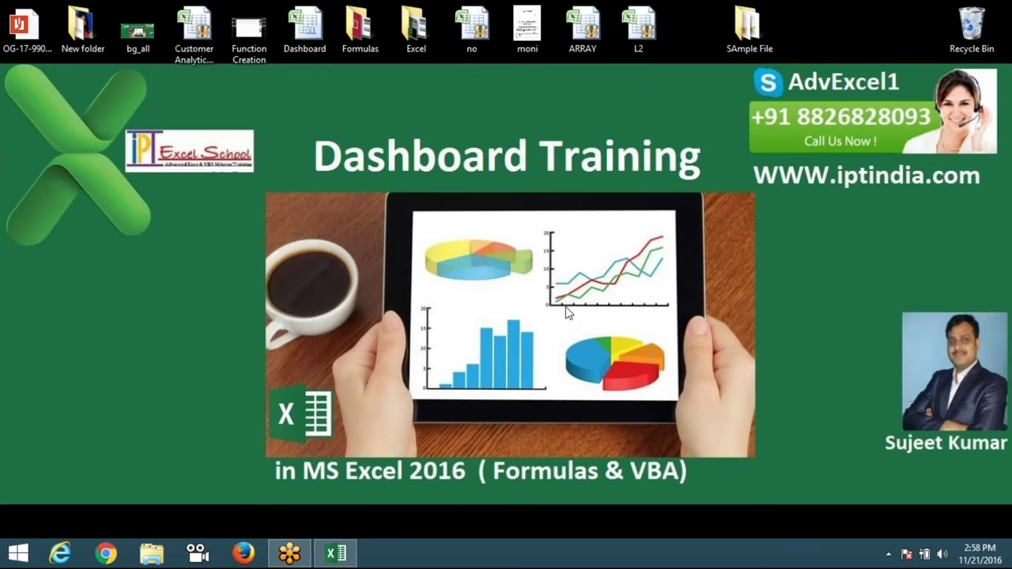